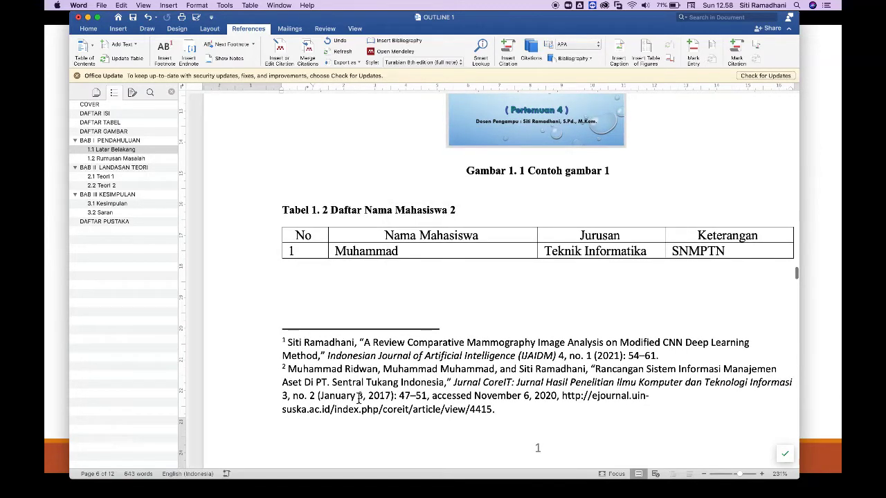
- Delete both footnote citations in the 1.1 Latar Belakang paragraph, after "ekternal" and after "kebiasaan"
{"action": "scroll", "coordinate": [359, 399], "scroll_direction": "up", "scroll_amount": 10}
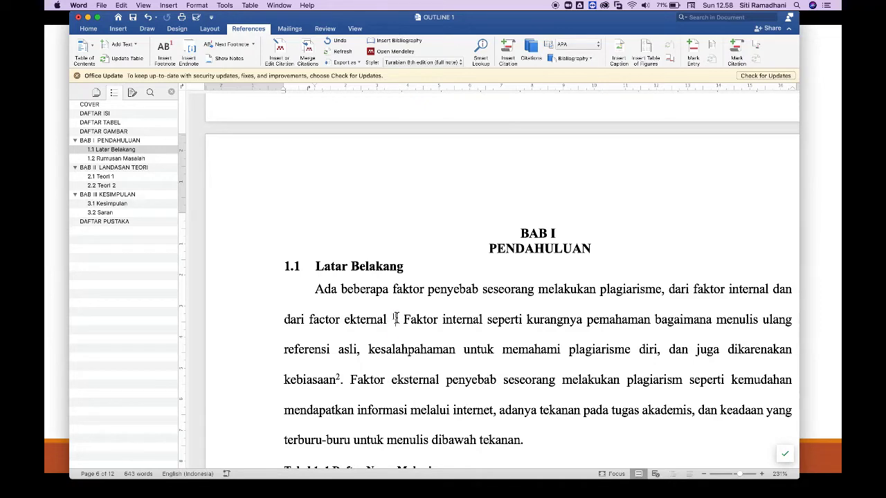
{"action": "key", "text": "BackSpace"}
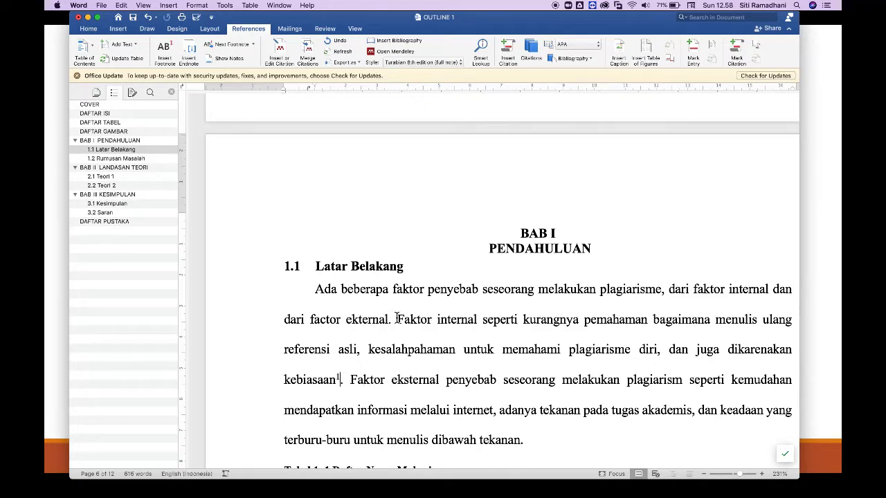
{"action": "key", "text": "BackSpace"}
{"action": "scroll", "coordinate": [398, 350], "scroll_direction": "down", "scroll_amount": 15}
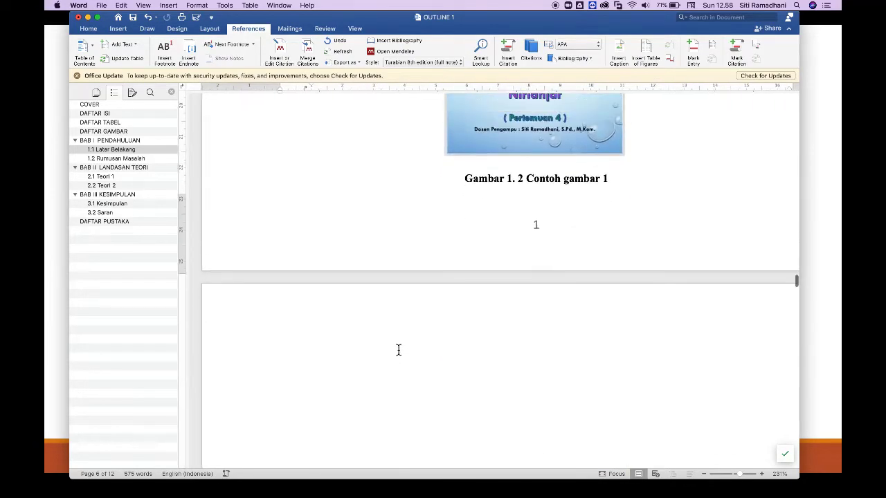
{"action": "scroll", "coordinate": [399, 350], "scroll_direction": "up", "scroll_amount": 15}
{"action": "scroll", "coordinate": [399, 351], "scroll_direction": "up", "scroll_amount": 2}
{"action": "scroll", "coordinate": [399, 351], "scroll_direction": "down", "scroll_amount": 2}
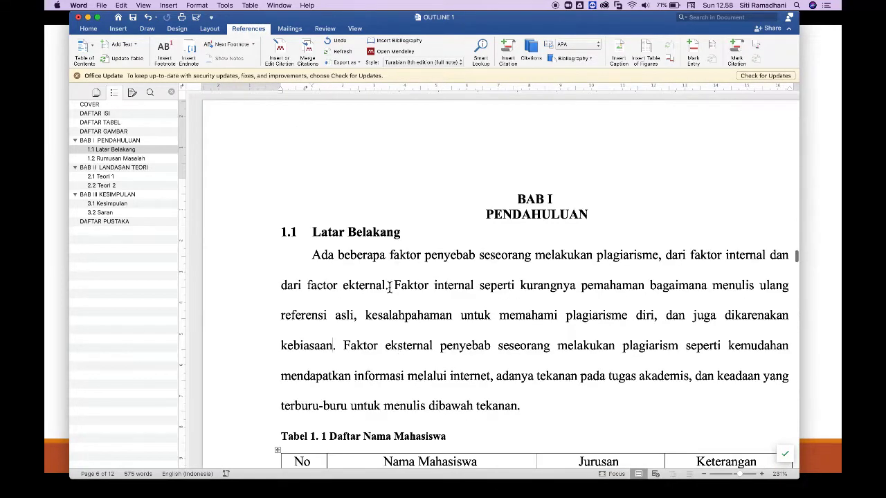
- Search the computer for Mendeley and launch Mendeley Desktop
{"action": "left_click", "coordinate": [796, 6]}
{"action": "type", "text": "qui"}
{"action": "key", "text": "BackSpace"}
{"action": "key", "text": "BackSpace"}
{"action": "key", "text": "BackSpace"}
{"action": "type", "text": "mende"}
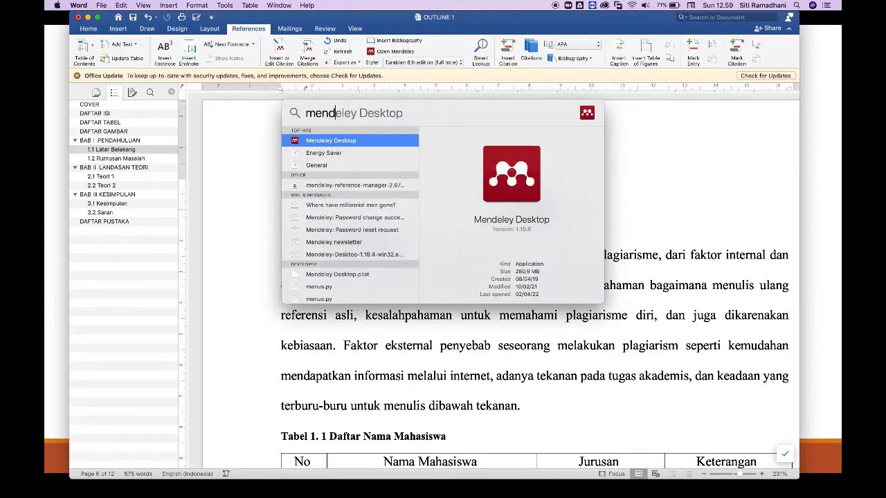
{"action": "left_click", "coordinate": [344, 140]}
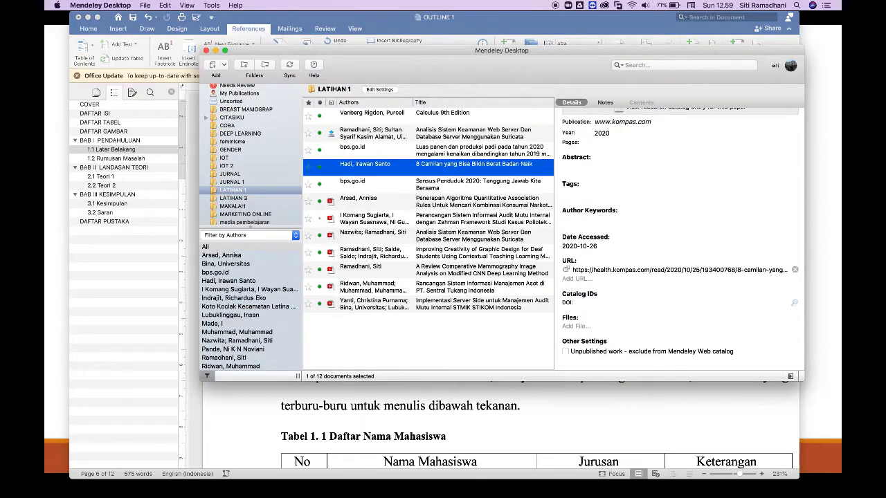
- Switch to Chrome, open mendeley.com in a new tab and go to the Mendeley Reference Manager download page
{"action": "left_click", "coordinate": [513, 480]}
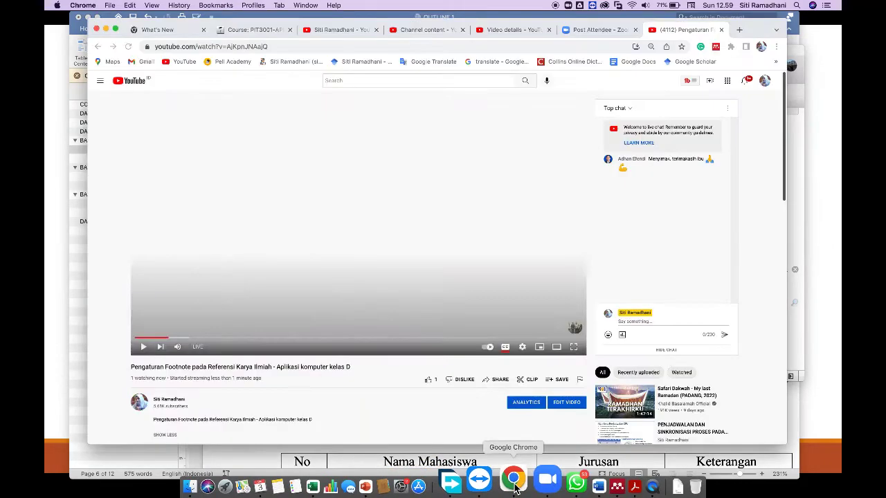
{"action": "left_click", "coordinate": [740, 30]}
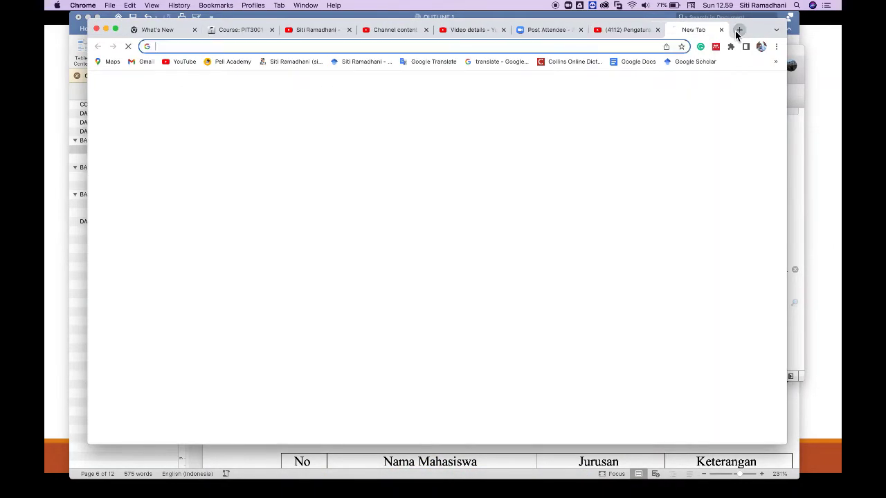
{"action": "type", "text": "mend"}
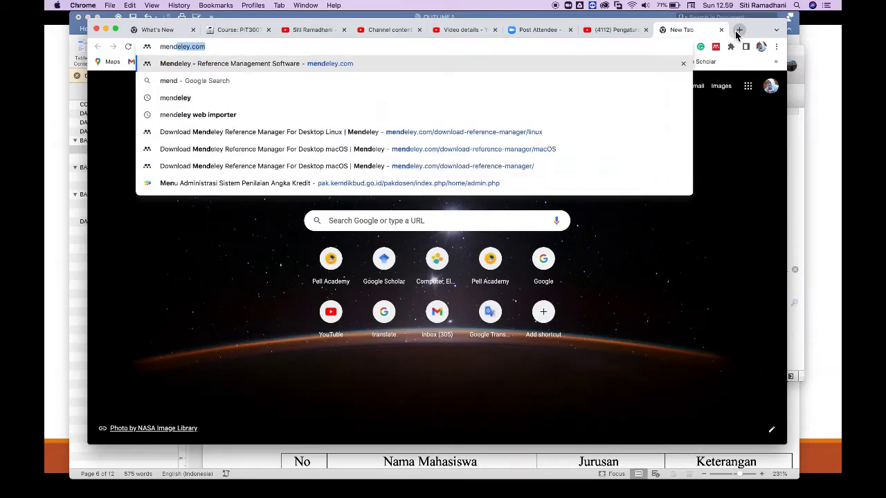
{"action": "key", "text": "Return"}
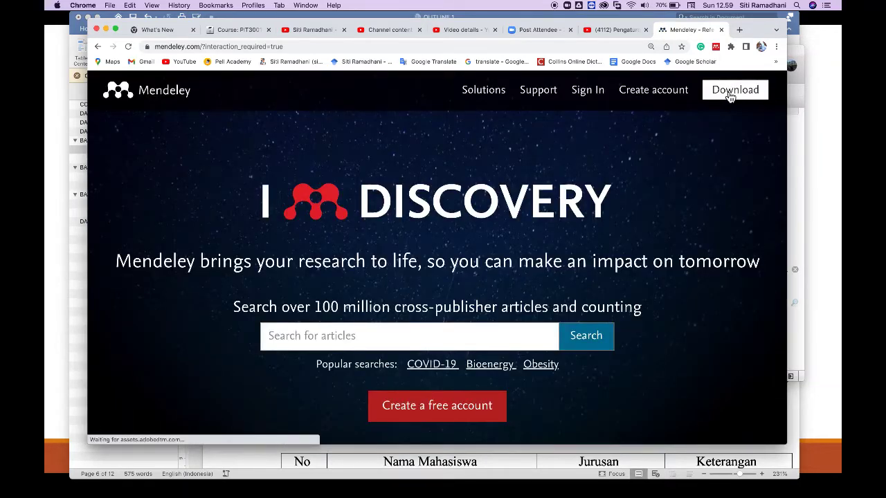
{"action": "left_click", "coordinate": [731, 97]}
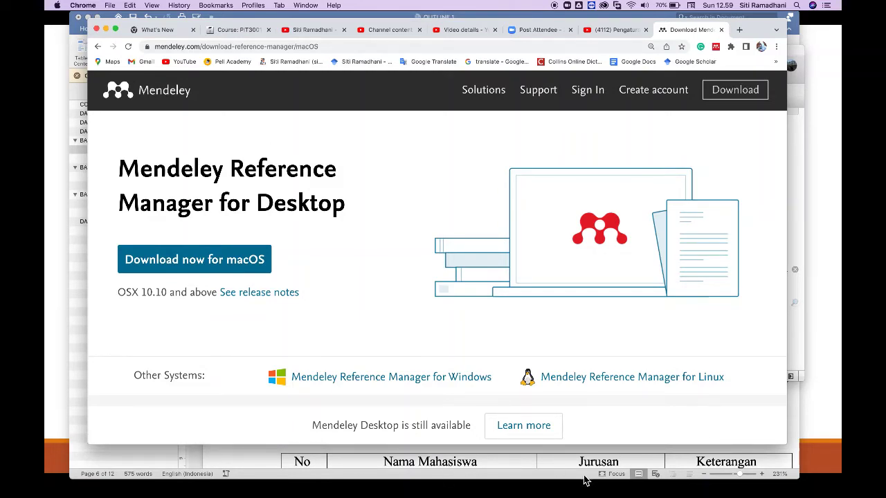
- Switch to Mendeley Desktop and view the details of several references in the LATIHAN 1 folder
{"action": "key", "text": "super+Tab"}
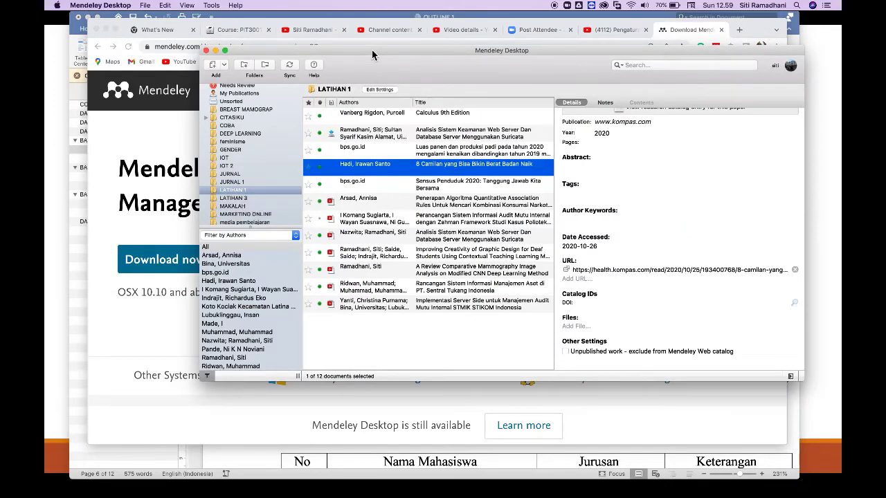
{"action": "left_click", "coordinate": [360, 134]}
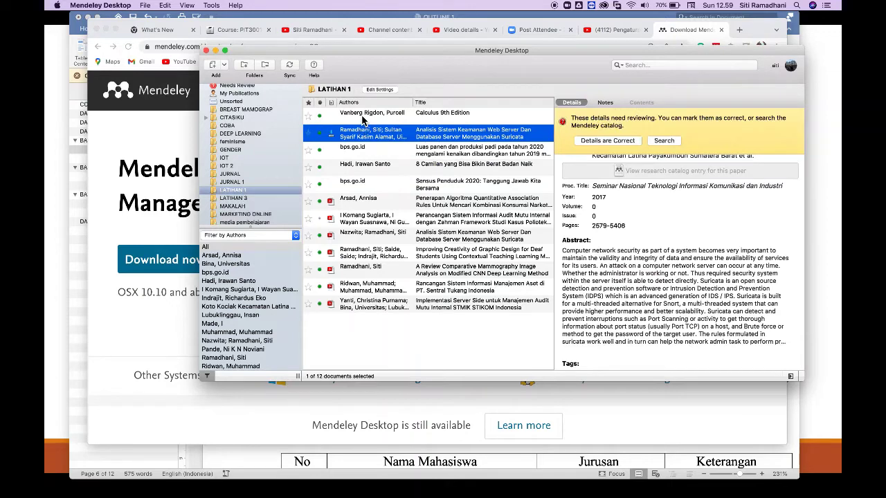
{"action": "left_click", "coordinate": [363, 119]}
{"action": "left_click", "coordinate": [367, 135]}
{"action": "left_click", "coordinate": [370, 164]}
{"action": "left_click", "coordinate": [372, 206]}
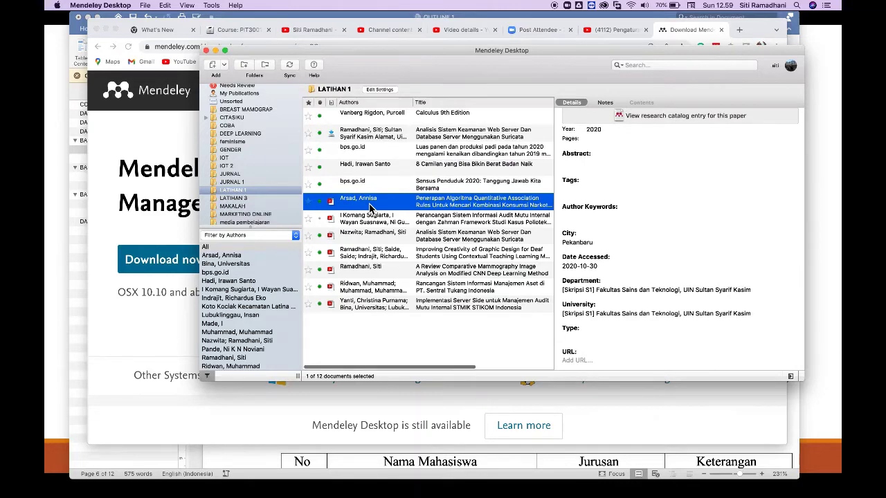
- View the PDFs of the narcotics thesis, deaf students design paper and mammography review, then the details of the Sensus Penduduk 2020 reference
{"action": "double_click", "coordinate": [492, 207]}
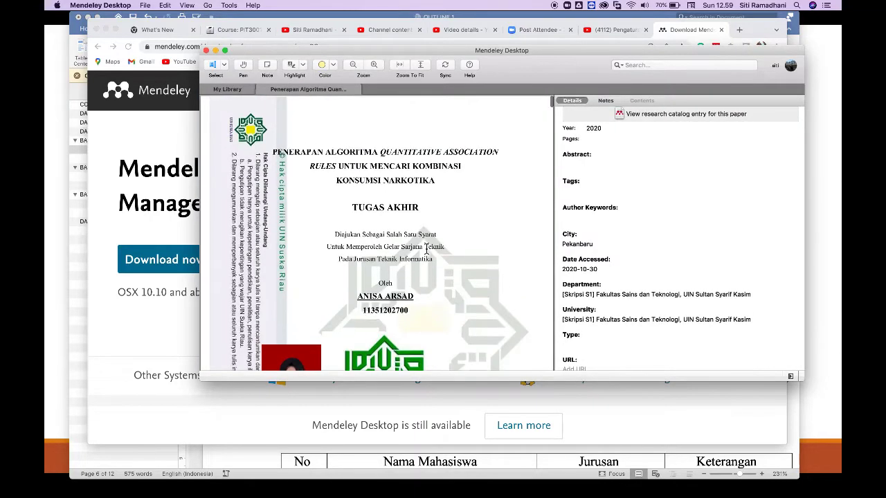
{"action": "left_click", "coordinate": [252, 90]}
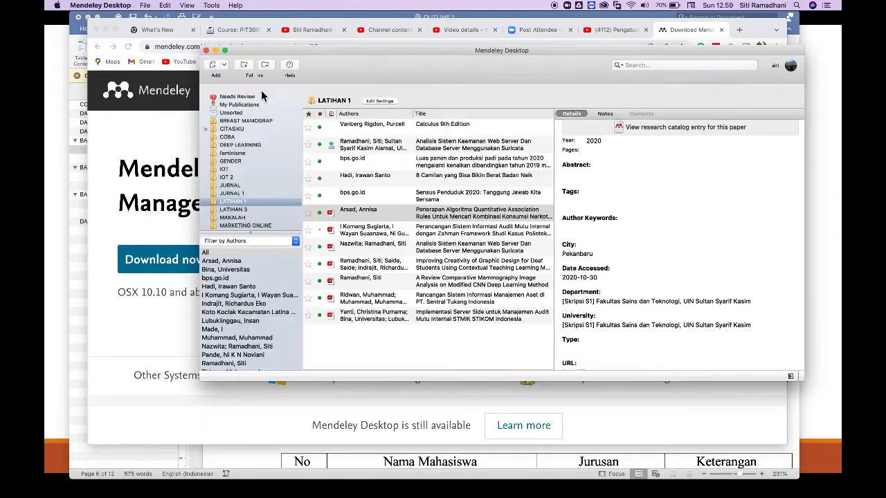
{"action": "double_click", "coordinate": [366, 258]}
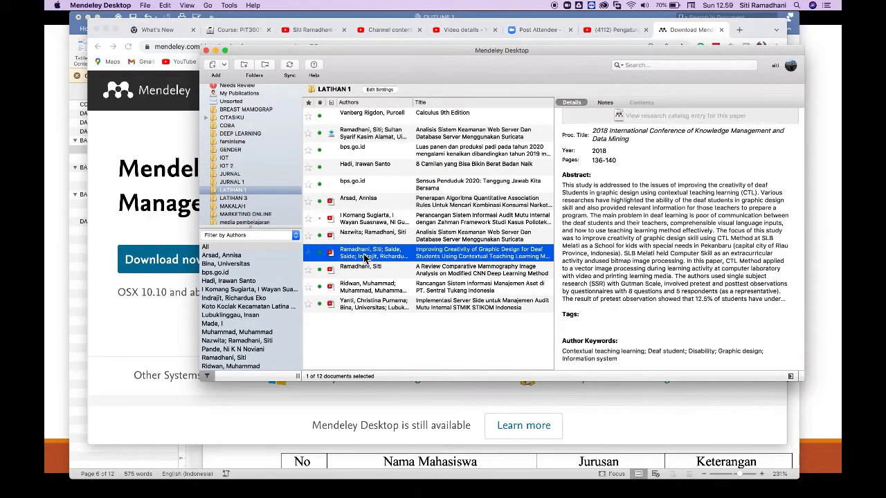
{"action": "scroll", "coordinate": [428, 200], "scroll_direction": "up", "scroll_amount": 2}
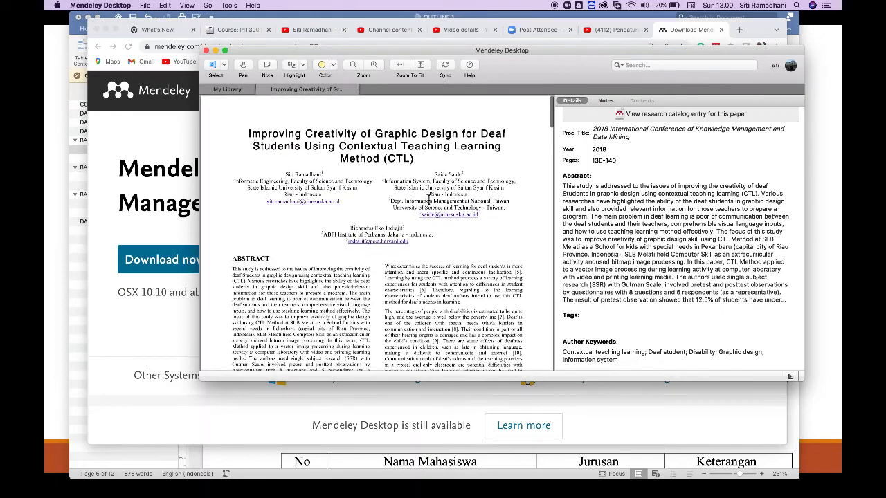
{"action": "left_click", "coordinate": [263, 90]}
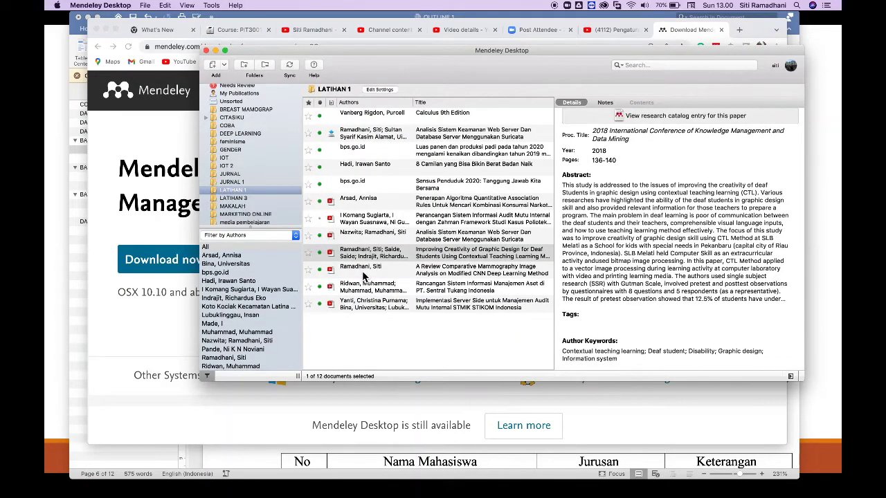
{"action": "double_click", "coordinate": [362, 270]}
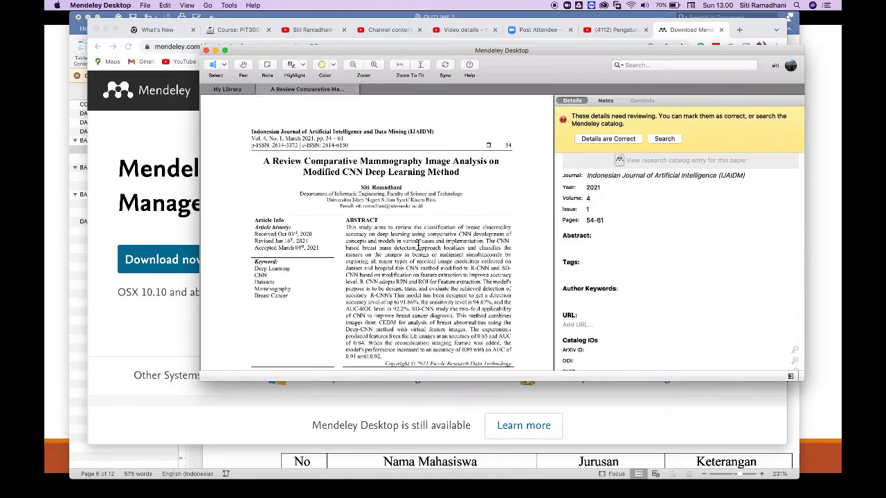
{"action": "left_click", "coordinate": [261, 92]}
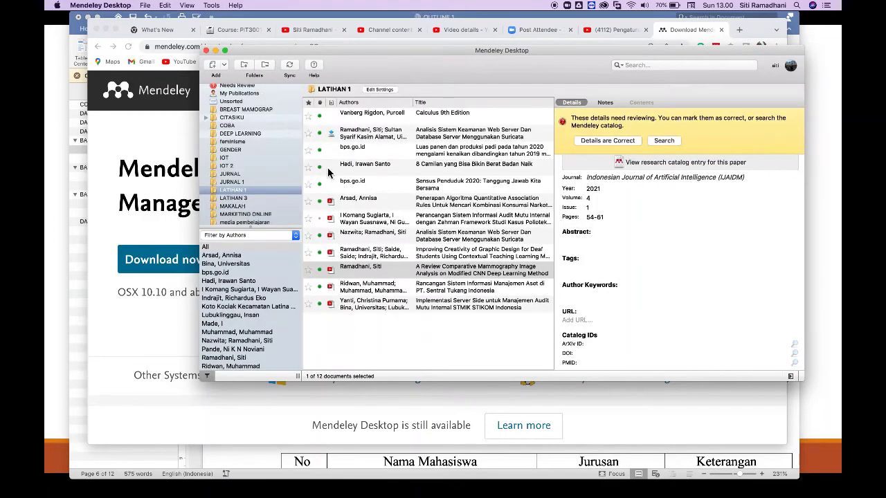
{"action": "left_click", "coordinate": [393, 187]}
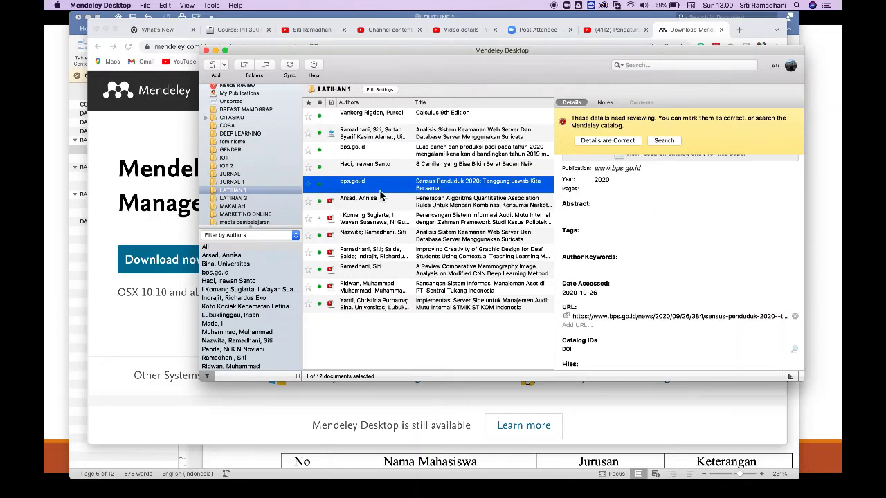
- Switch to Word and open Mendeley's Citation Styles window through the More Styles option, moving the window fully into view
{"action": "left_click", "coordinate": [461, 464]}
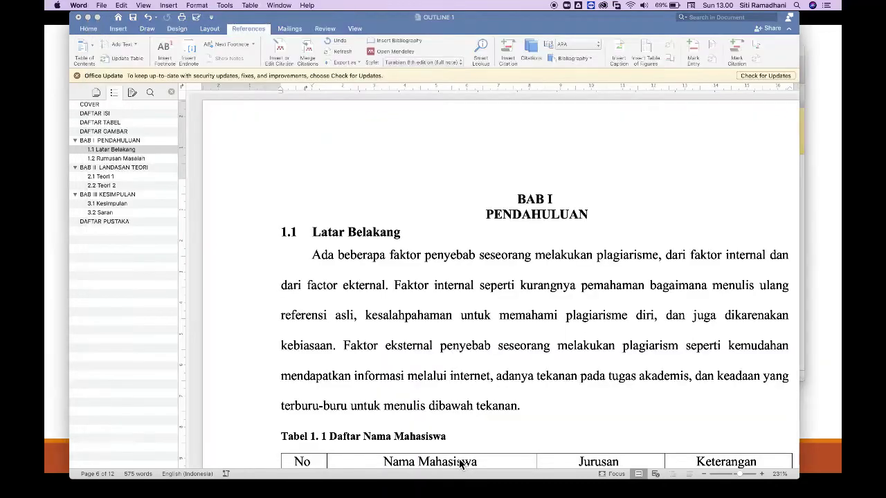
{"action": "left_click", "coordinate": [256, 32]}
{"action": "left_click", "coordinate": [256, 32]}
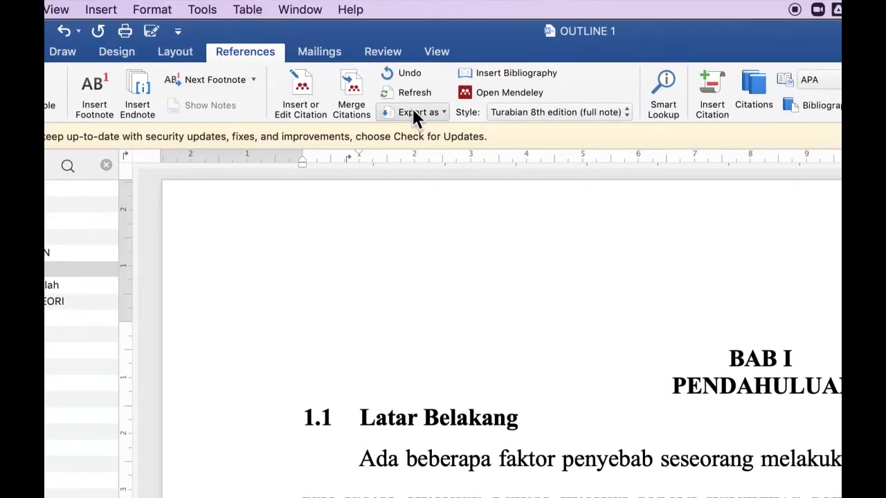
{"action": "left_click", "coordinate": [610, 114]}
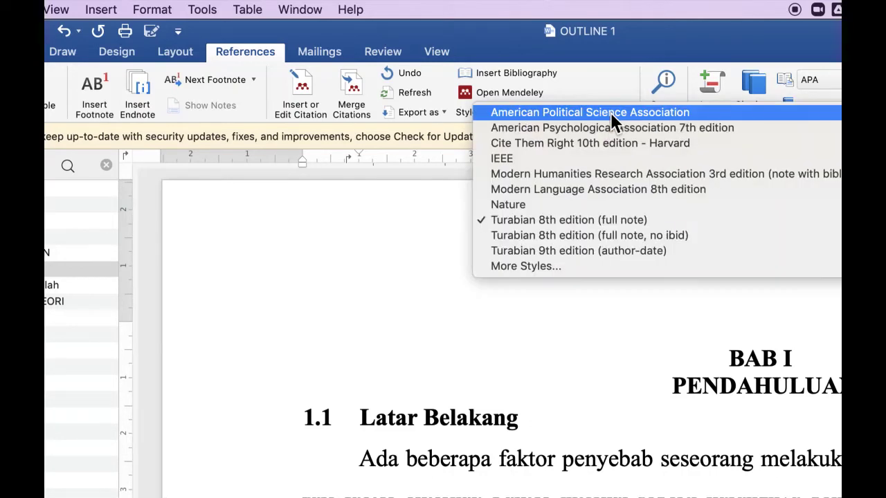
{"action": "left_click", "coordinate": [578, 267]}
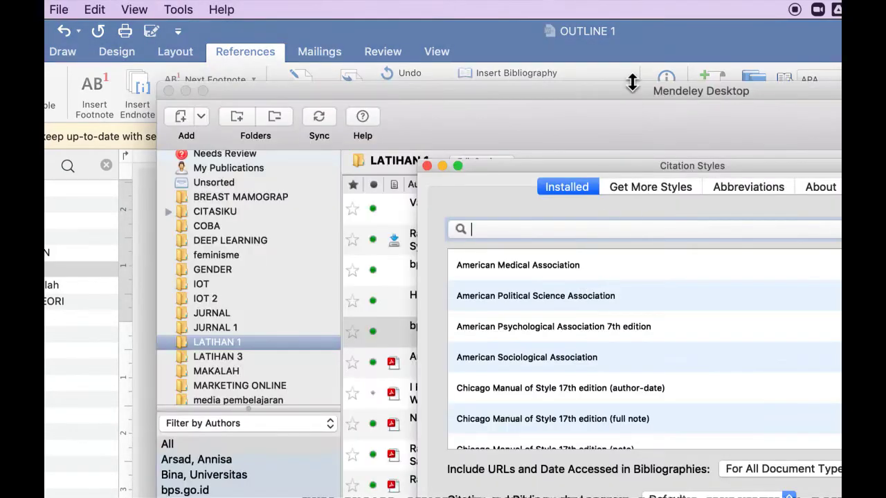
{"action": "left_click_drag", "start_coordinate": [633, 86], "coordinate": [598, 81]}
{"action": "left_click_drag", "start_coordinate": [595, 182], "coordinate": [418, 147]}
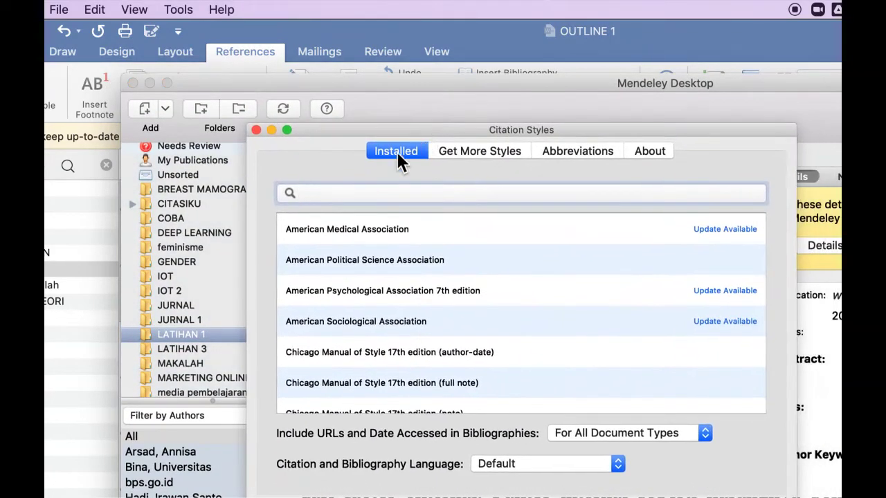
- Search the installed styles for "tura" and activate Turabian 8th edition (full note), 8th edition (full note, no ibid) and 9th edition (author-date) in turn
{"action": "type", "text": "tura"}
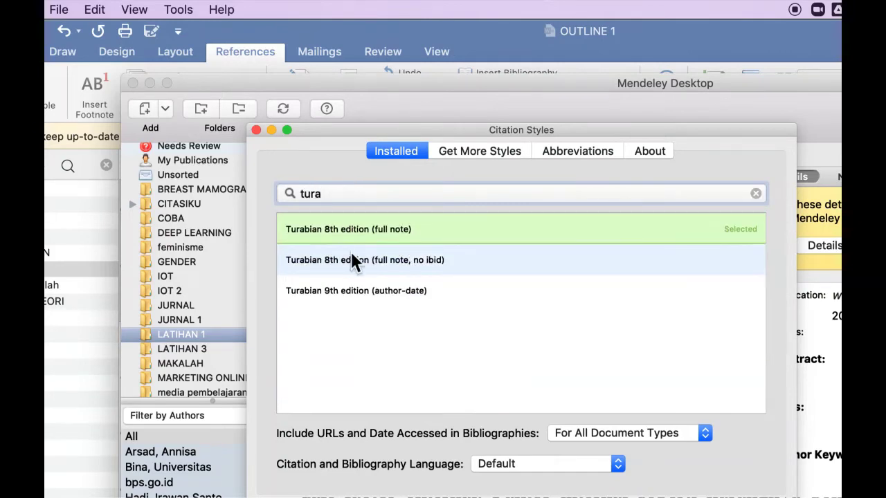
{"action": "left_click", "coordinate": [344, 229]}
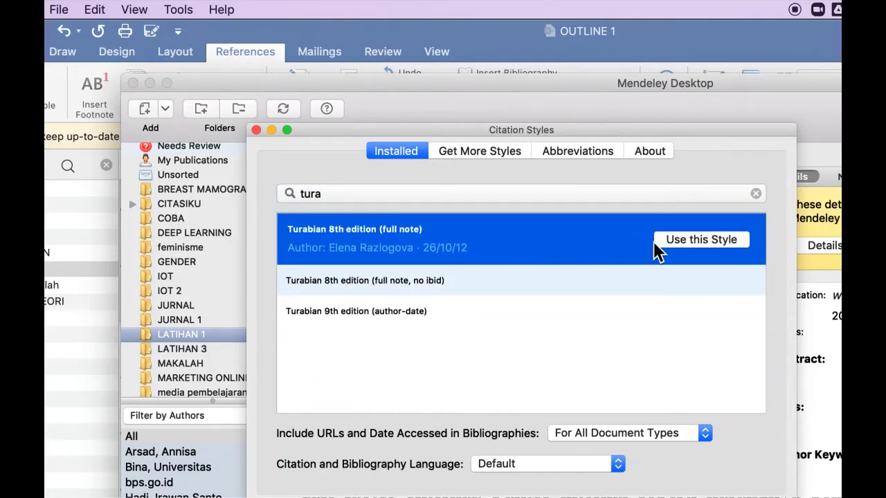
{"action": "left_click", "coordinate": [683, 240]}
{"action": "left_click", "coordinate": [657, 266]}
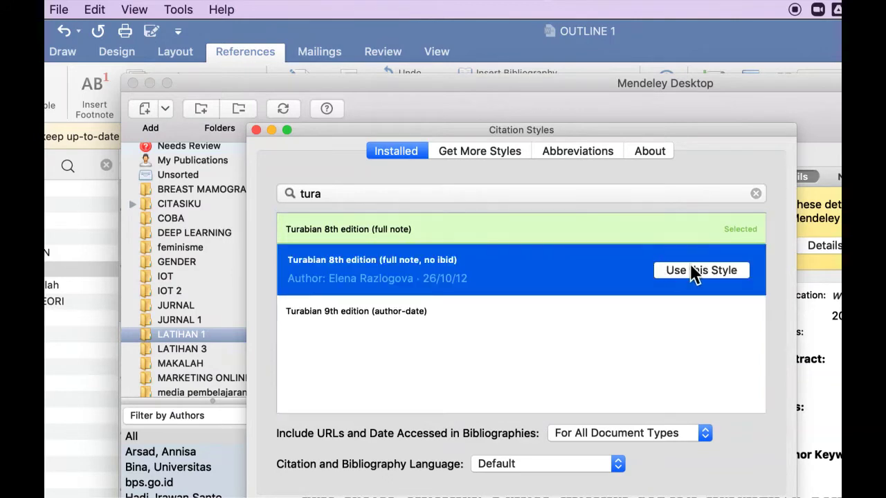
{"action": "left_click", "coordinate": [704, 275]}
{"action": "left_click", "coordinate": [704, 291]}
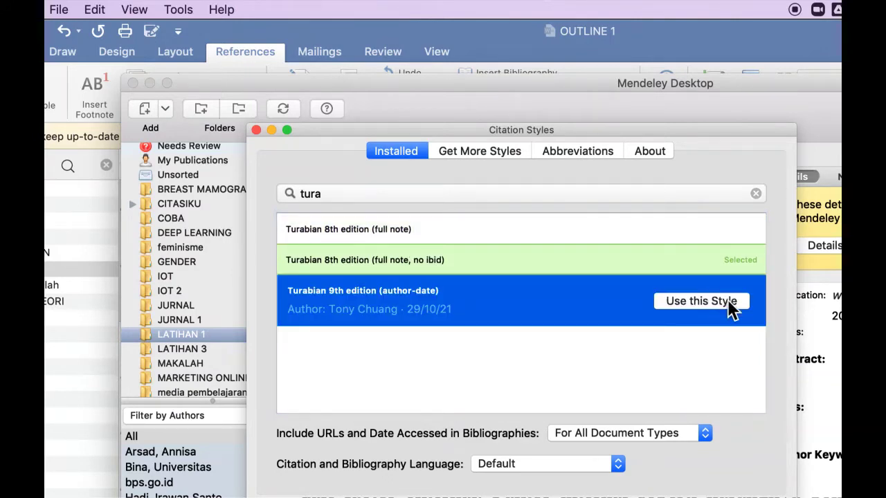
{"action": "left_click", "coordinate": [724, 300]}
{"action": "left_click", "coordinate": [572, 231]}
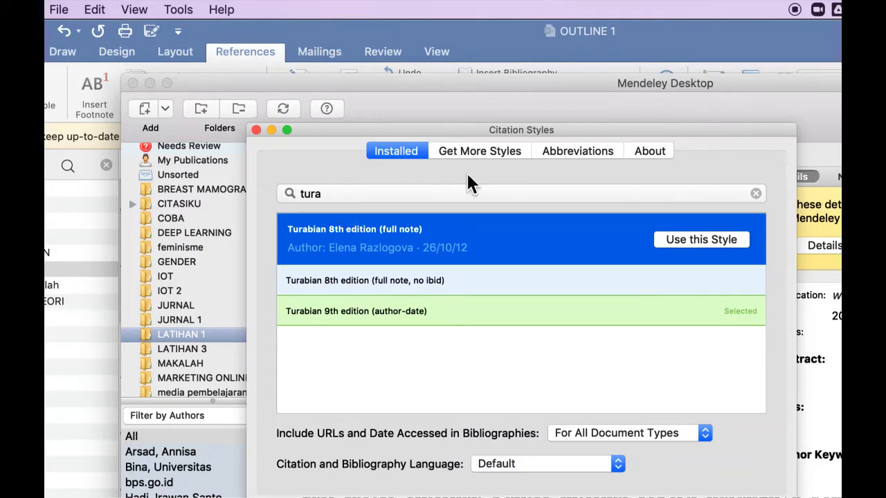
- Search the downloadable citation styles for "turabi"
{"action": "left_click", "coordinate": [470, 152]}
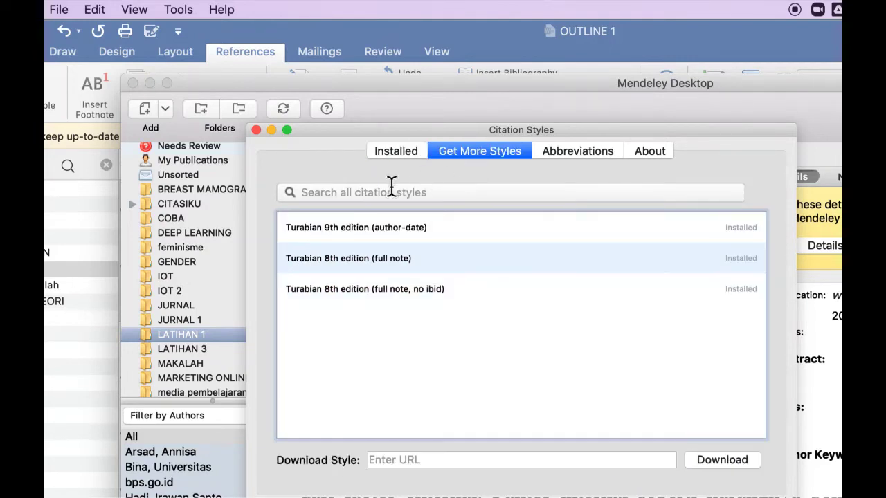
{"action": "left_click", "coordinate": [367, 192]}
{"action": "type", "text": "turab"}
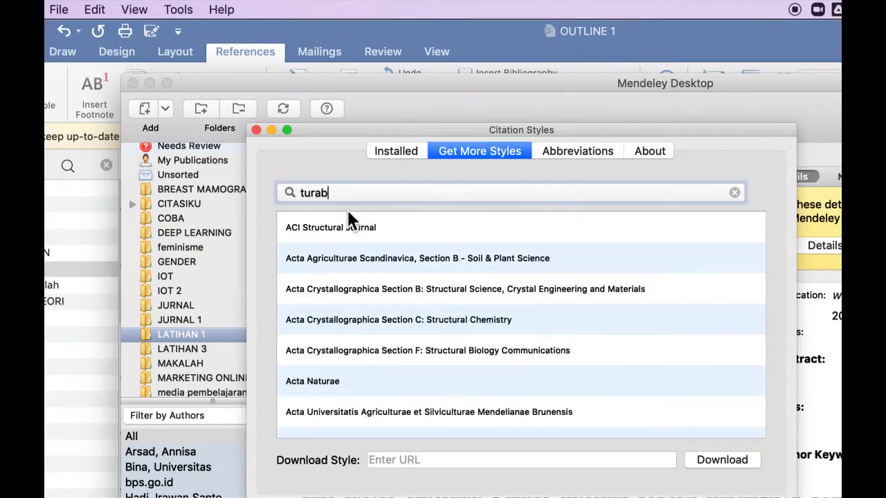
{"action": "type", "text": "i"}
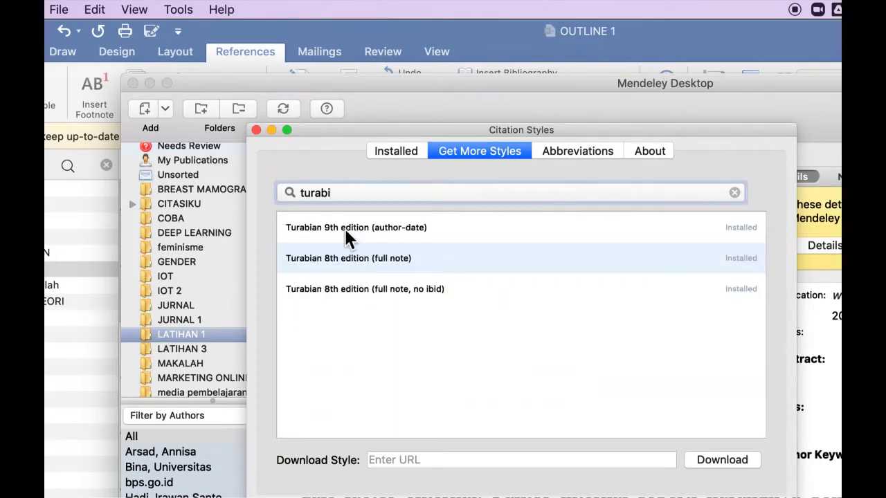
- Check the installation status of the three Turabian styles among the downloadable styles and return to the installed styles list
{"action": "left_click", "coordinate": [346, 232]}
{"action": "left_click", "coordinate": [692, 239]}
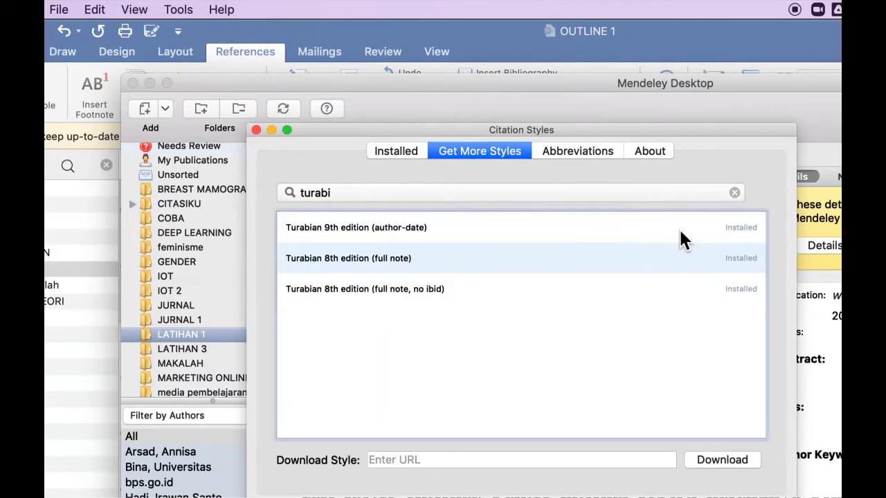
{"action": "left_click", "coordinate": [502, 258]}
{"action": "left_click", "coordinate": [668, 271]}
{"action": "left_click", "coordinate": [534, 307]}
{"action": "left_click", "coordinate": [706, 305]}
{"action": "left_click", "coordinate": [392, 154]}
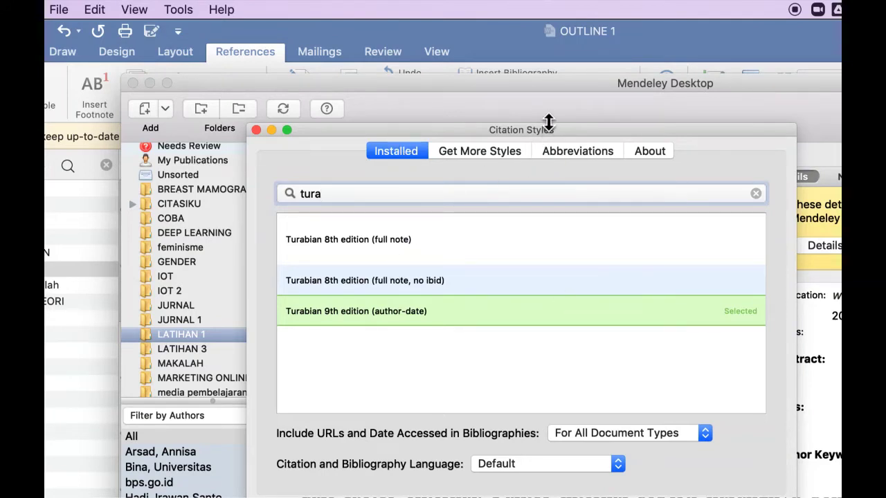
- Finish and close the Citation Styles window with Turabian 9th edition (author-date) selected, switch back to Word and retry the pending Mendeley request
{"action": "left_click_drag", "start_coordinate": [549, 129], "coordinate": [526, 67]}
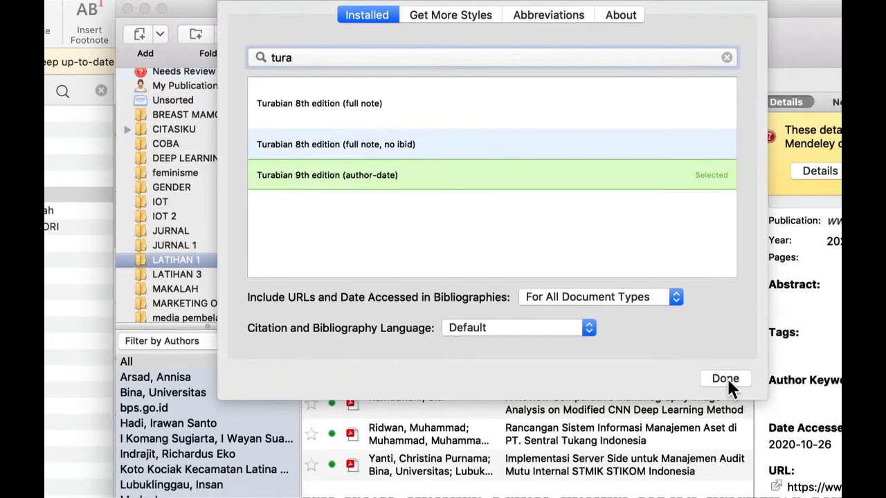
{"action": "left_click", "coordinate": [725, 379]}
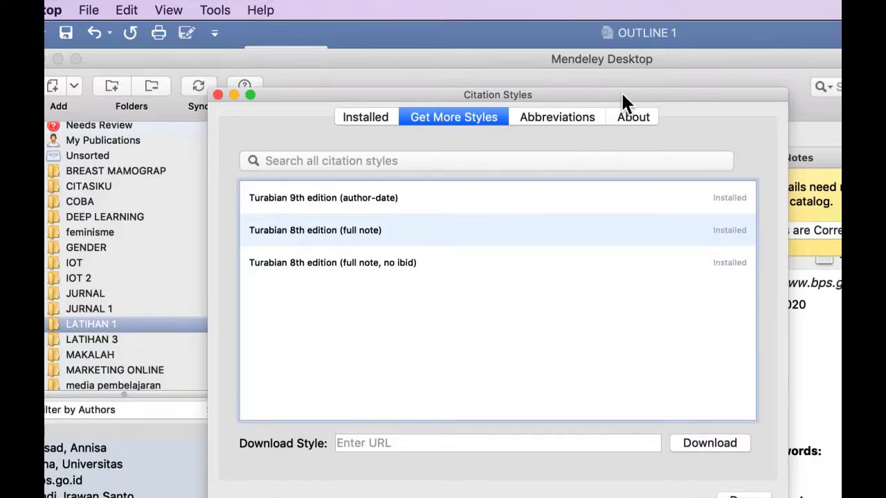
{"action": "left_click_drag", "start_coordinate": [621, 94], "coordinate": [621, 57]}
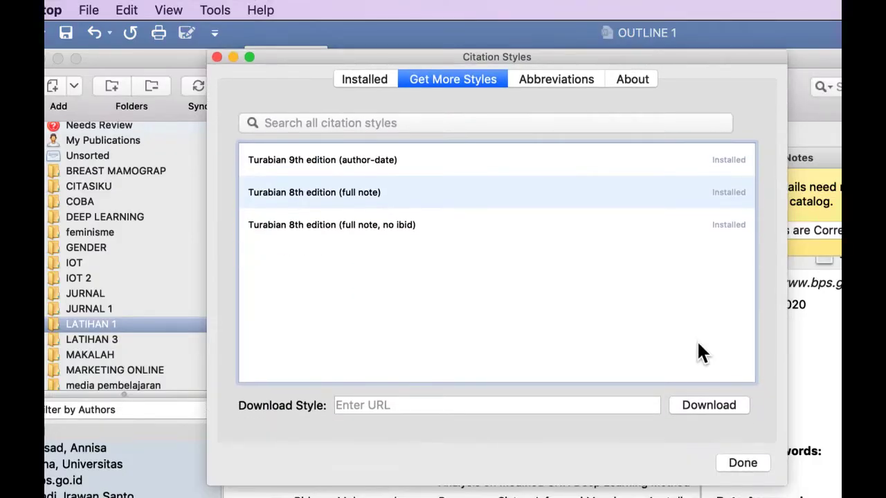
{"action": "left_click", "coordinate": [750, 467]}
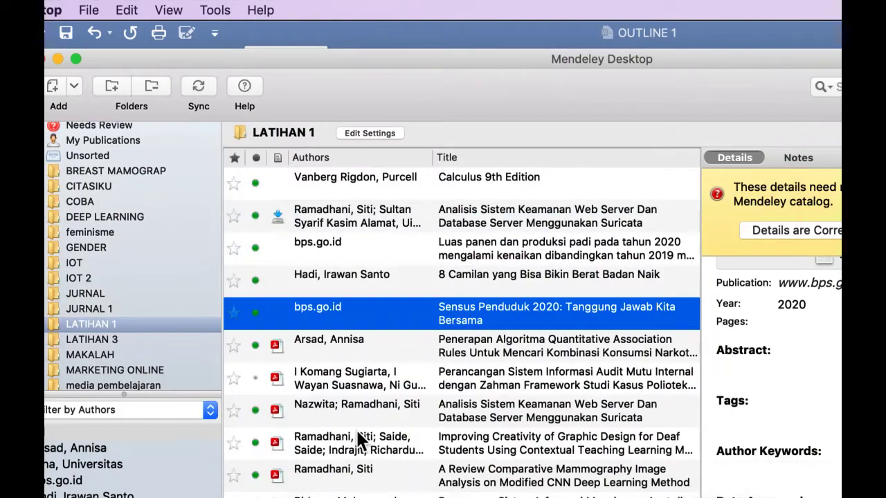
{"action": "key", "text": "super+Tab"}
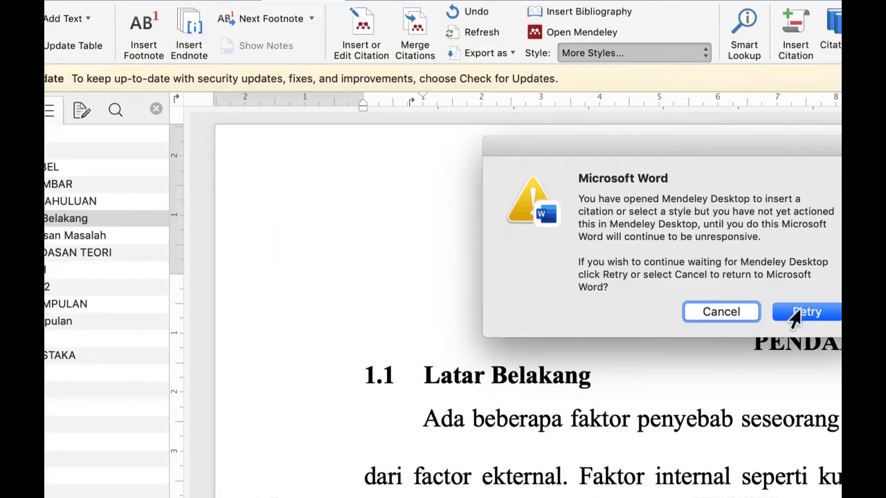
{"action": "left_click", "coordinate": [794, 312]}
- Insert a Mendeley citation of the "Penerapan Algoritma Quantitative Association Rules" thesis after "dari factor ekternal" in section 1.1, placing it before the full stop
{"action": "scroll", "coordinate": [696, 315], "scroll_direction": "down", "scroll_amount": 5}
{"action": "scroll", "coordinate": [695, 315], "scroll_direction": "down", "scroll_amount": 1}
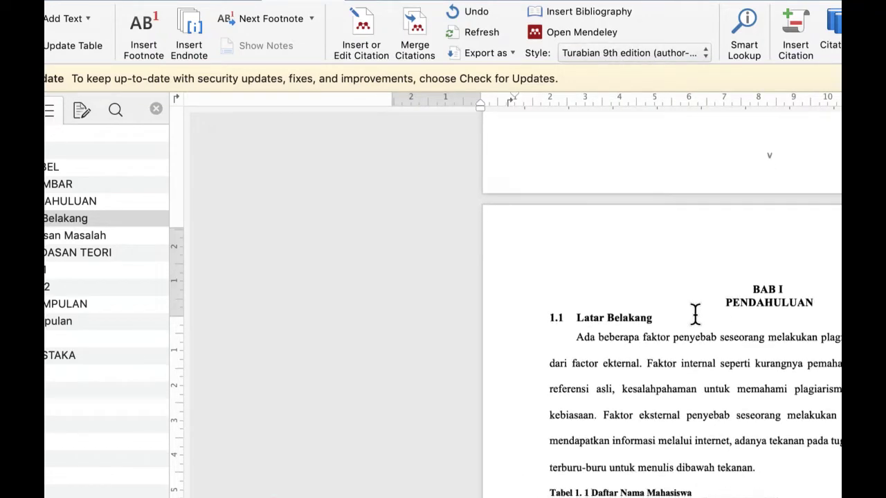
{"action": "scroll", "coordinate": [695, 315], "scroll_direction": "down", "scroll_amount": 1}
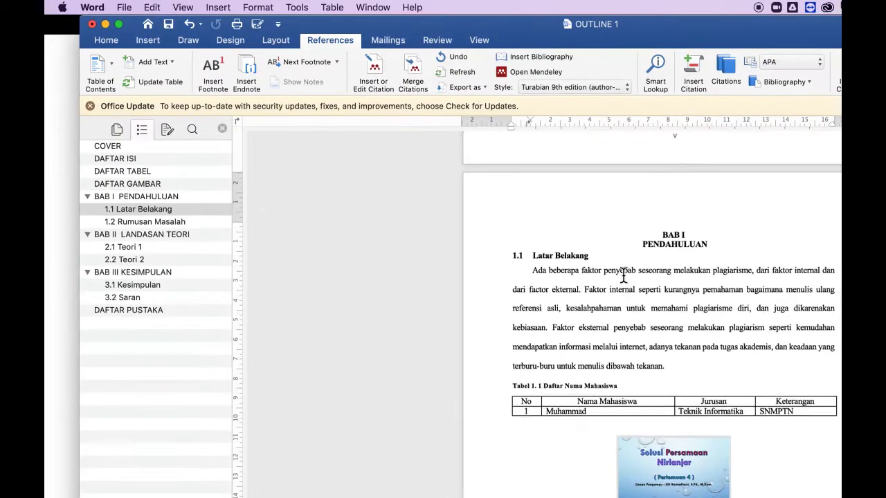
{"action": "scroll", "coordinate": [624, 274], "scroll_direction": "up", "scroll_amount": 5}
{"action": "scroll", "coordinate": [593, 297], "scroll_direction": "down", "scroll_amount": 1}
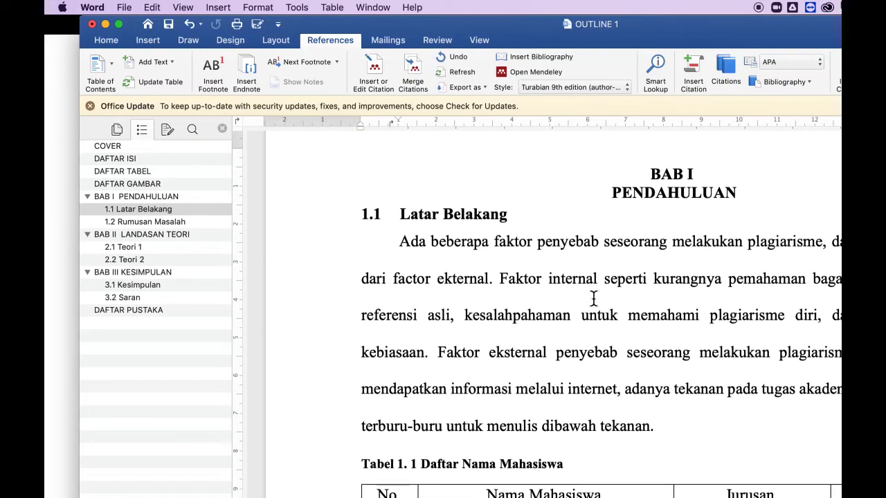
{"action": "left_click_drag", "start_coordinate": [618, 28], "coordinate": [588, 25]}
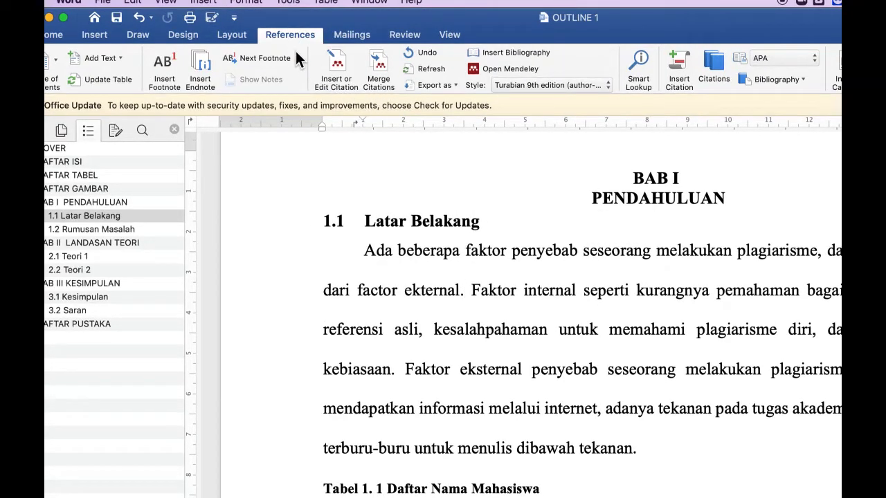
{"action": "left_click", "coordinate": [341, 69]}
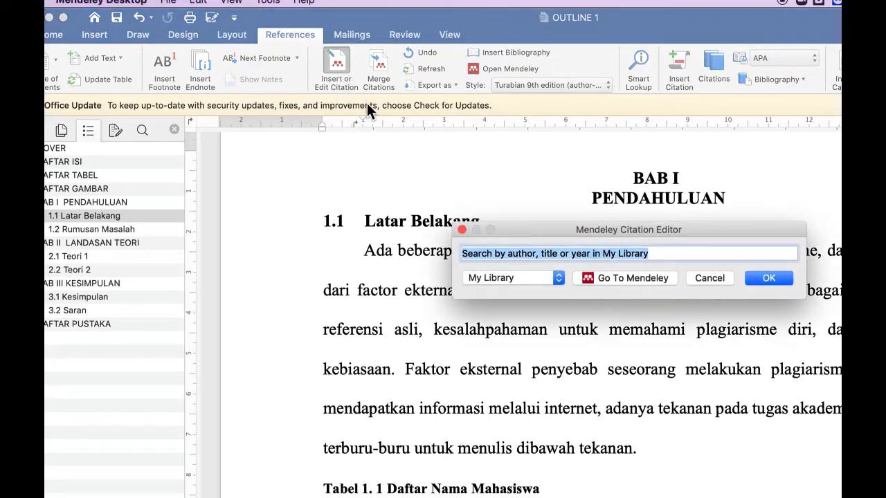
{"action": "left_click", "coordinate": [639, 277]}
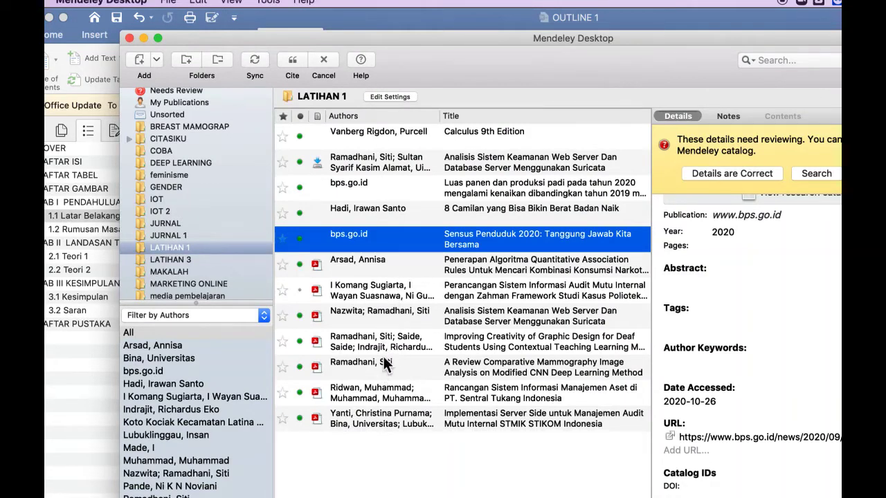
{"action": "left_click", "coordinate": [371, 265]}
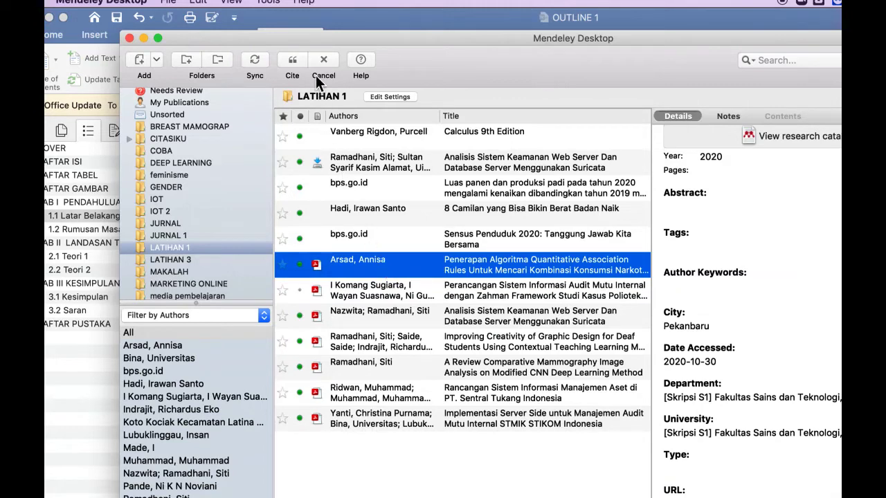
{"action": "left_click", "coordinate": [292, 61]}
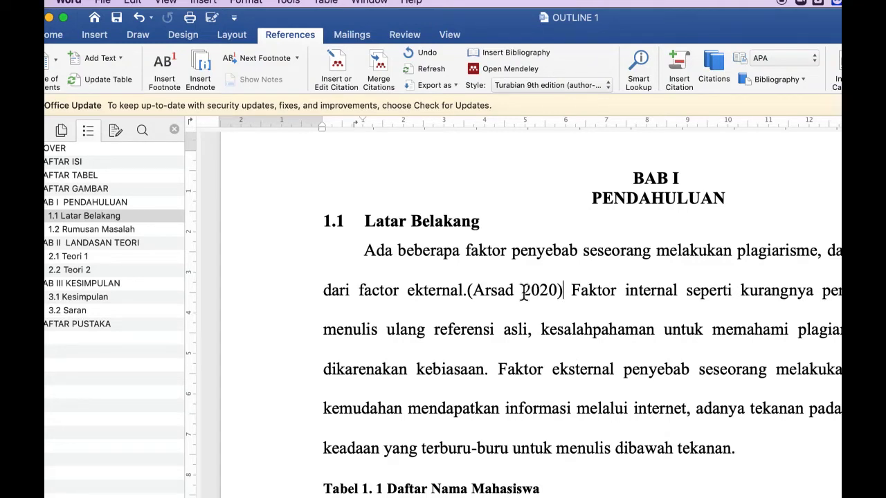
{"action": "mouse_move", "coordinate": [467, 291]}
{"action": "left_mouse_down"}
{"action": "mouse_move", "coordinate": [564, 291]}
{"action": "mouse_move", "coordinate": [461, 295]}
{"action": "left_mouse_up"}
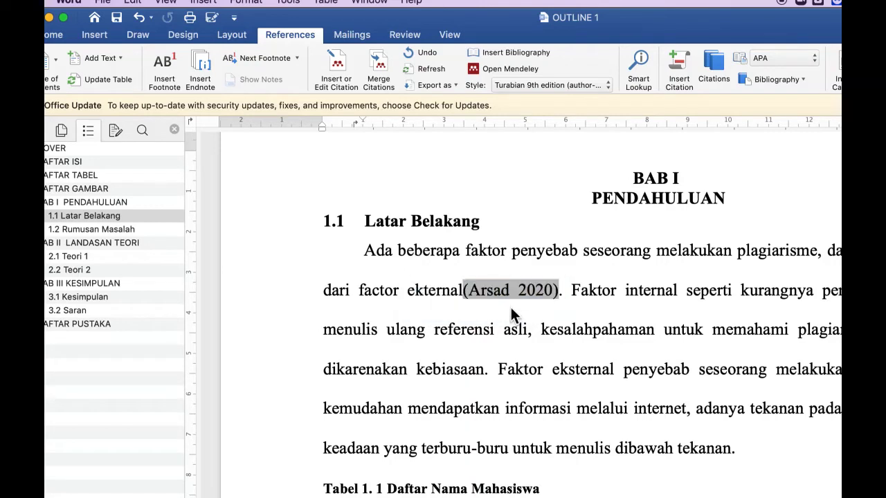
- Change the document's Mendeley citation style to Turabian 8th edition (full note) and view the footnote text of the thesis citation
{"action": "left_click", "coordinate": [556, 86]}
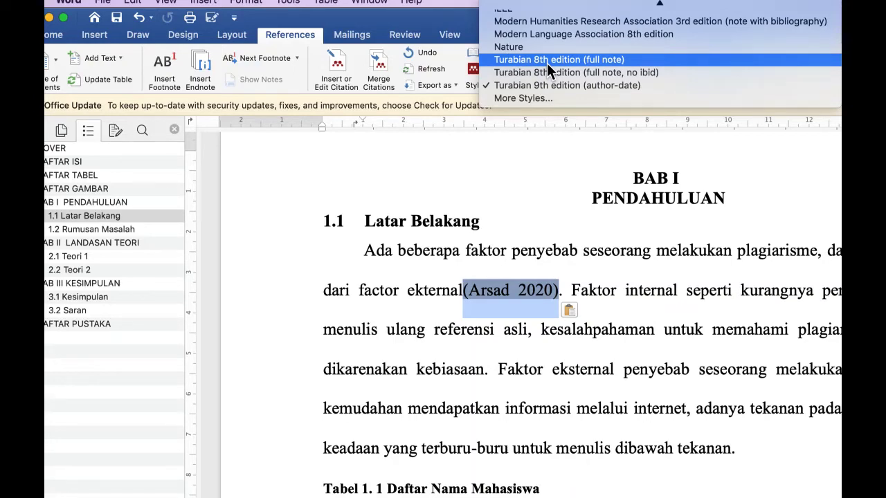
{"action": "left_click", "coordinate": [547, 61]}
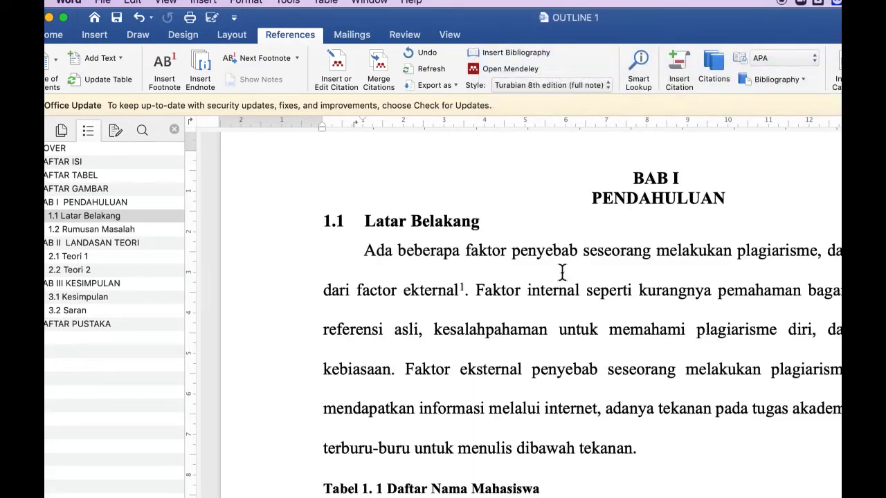
{"action": "scroll", "coordinate": [466, 303], "scroll_direction": "up", "scroll_amount": 5}
{"action": "mouse_move", "coordinate": [466, 303]}
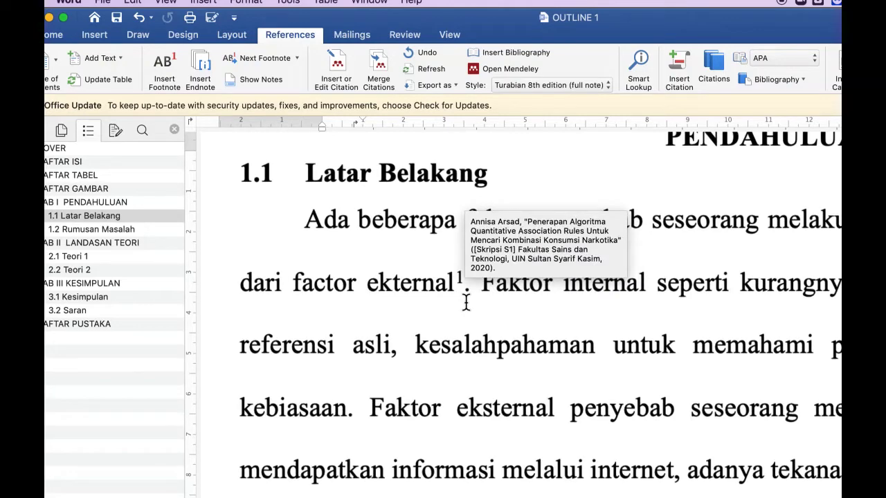
{"action": "scroll", "coordinate": [626, 286], "scroll_direction": "down", "scroll_amount": 5}
{"action": "scroll", "coordinate": [626, 289], "scroll_direction": "down", "scroll_amount": 8}
{"action": "scroll", "coordinate": [627, 291], "scroll_direction": "down", "scroll_amount": 10}
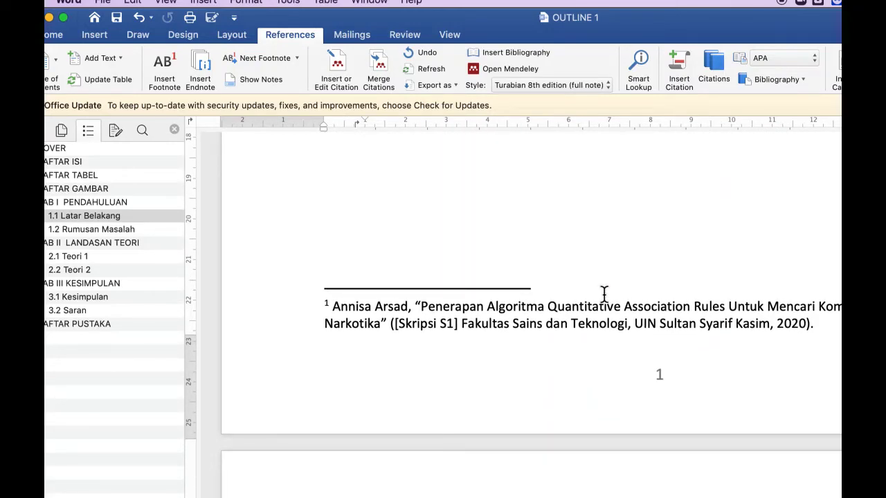
- Cite "A Review Comparative Mammography Image Analysis on Modified CNN Deep Learning Method" after "kebiasaan" in section 1.1 and view its footnote
{"action": "scroll", "coordinate": [601, 296], "scroll_direction": "up", "scroll_amount": 8}
{"action": "scroll", "coordinate": [602, 299], "scroll_direction": "up", "scroll_amount": 10}
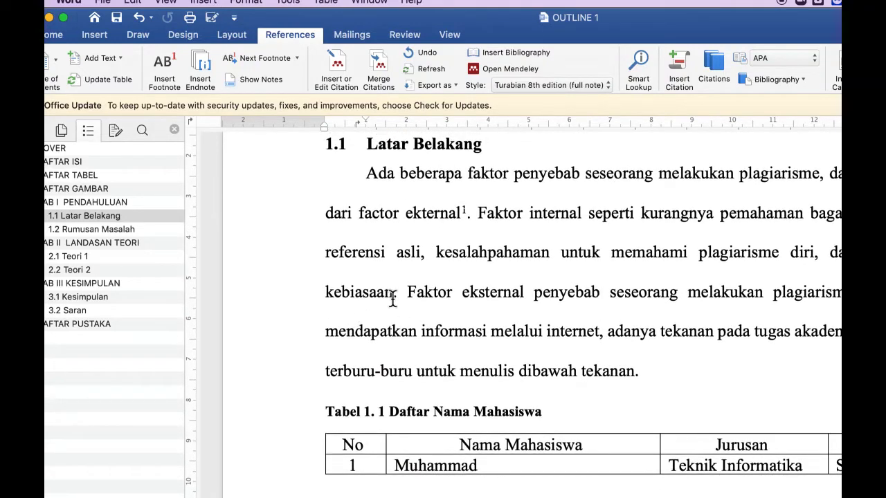
{"action": "left_click", "coordinate": [393, 294]}
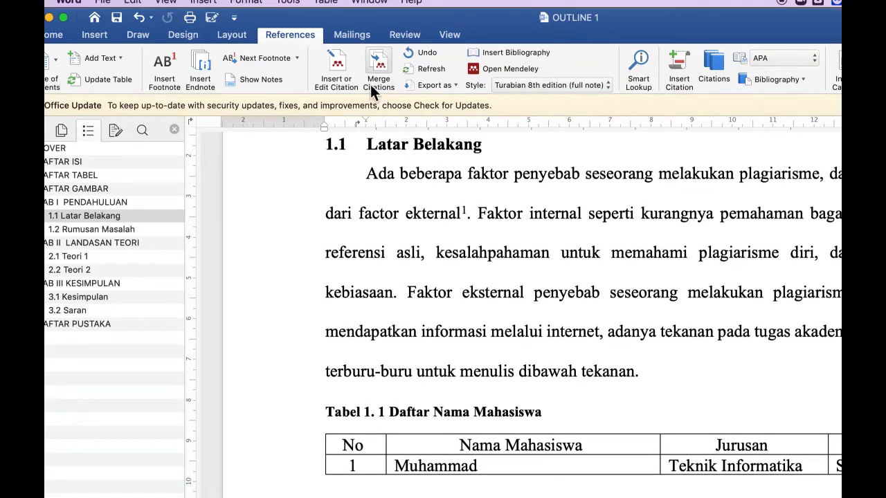
{"action": "left_click", "coordinate": [337, 63]}
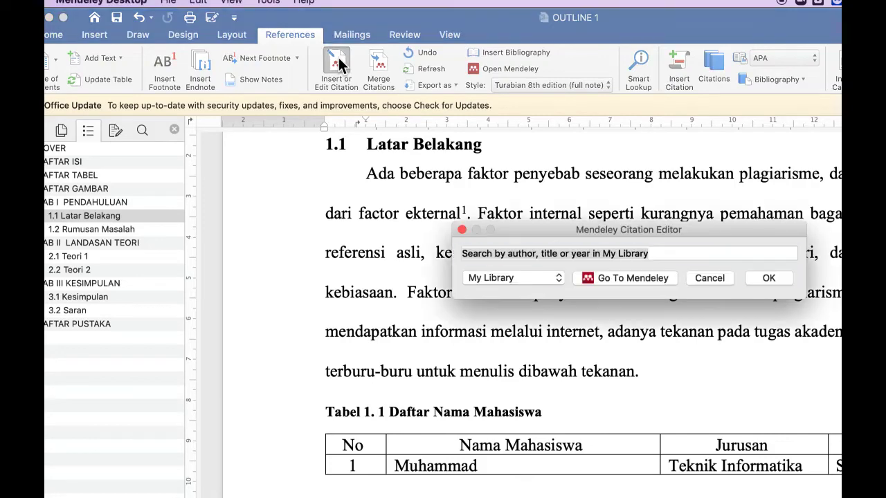
{"action": "left_click", "coordinate": [622, 279]}
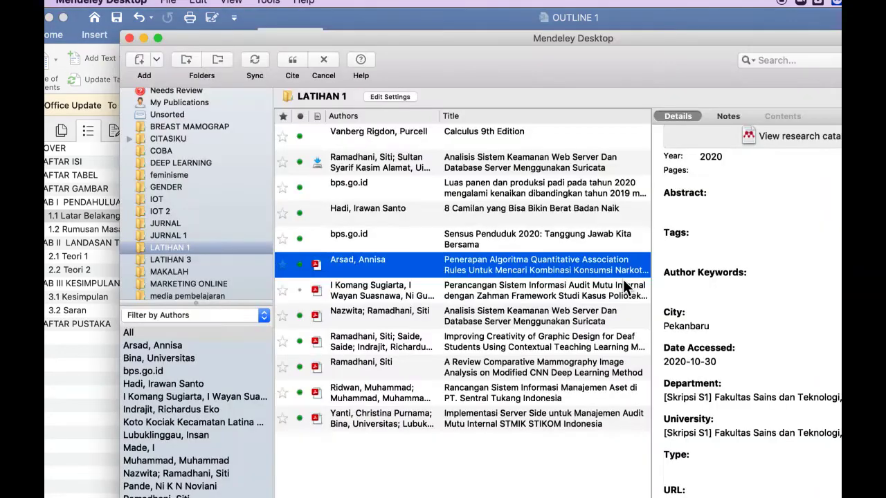
{"action": "left_click", "coordinate": [374, 360]}
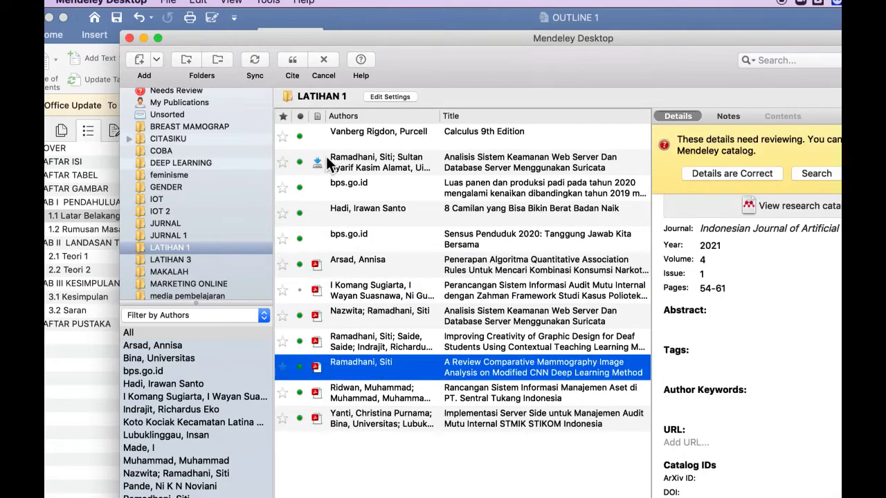
{"action": "left_click", "coordinate": [291, 60]}
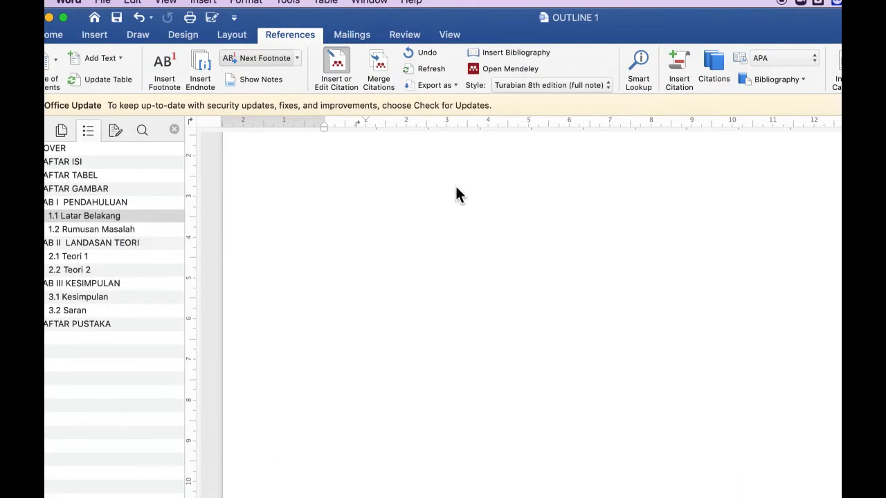
{"action": "scroll", "coordinate": [454, 184], "scroll_direction": "down", "scroll_amount": 5}
{"action": "scroll", "coordinate": [456, 189], "scroll_direction": "down", "scroll_amount": 10}
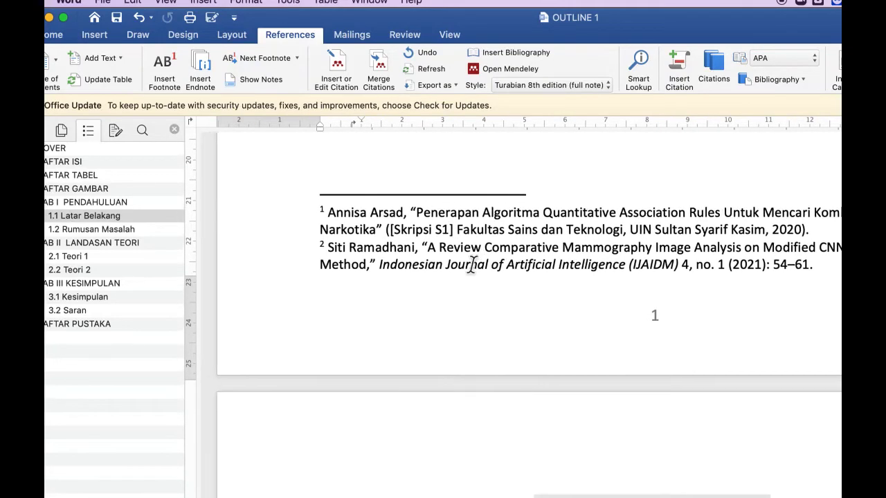
- Cite "8 Camilan yang Bisa Bikin Berat Badan Naik" after "dibawah tekanan" in section 1.1 and review the footnotes on that page
{"action": "scroll", "coordinate": [475, 242], "scroll_direction": "up", "scroll_amount": 10}
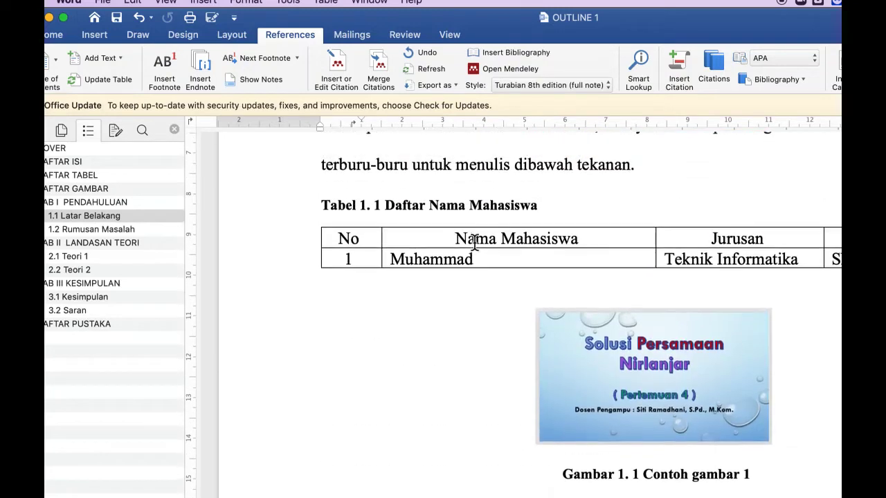
{"action": "scroll", "coordinate": [475, 243], "scroll_direction": "up", "scroll_amount": 5}
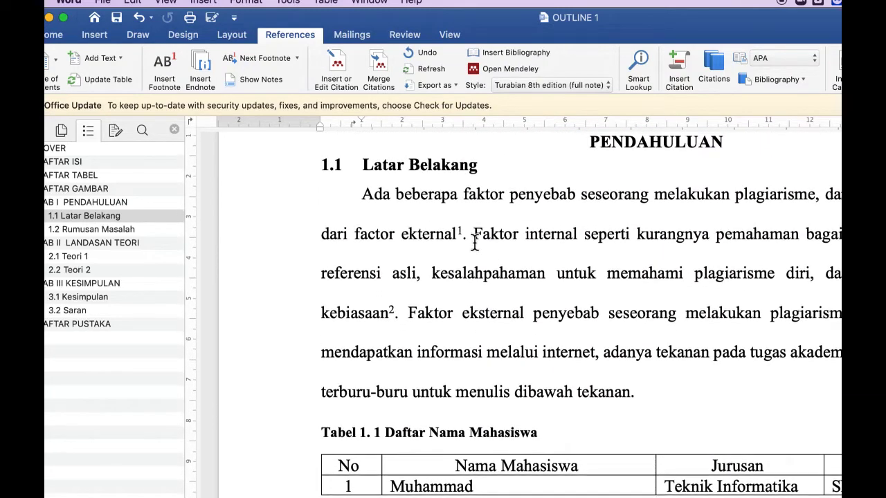
{"action": "left_click", "coordinate": [631, 393]}
{"action": "left_click", "coordinate": [338, 59]}
{"action": "left_click", "coordinate": [620, 278]}
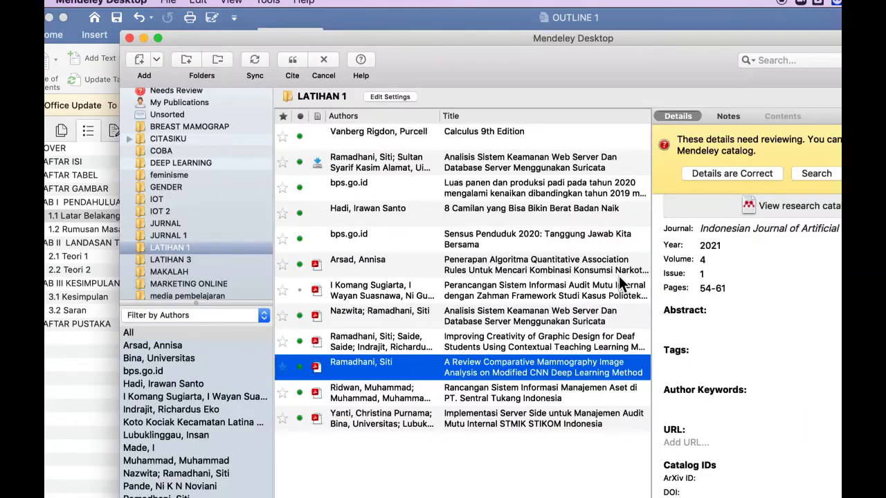
{"action": "left_click", "coordinate": [374, 209]}
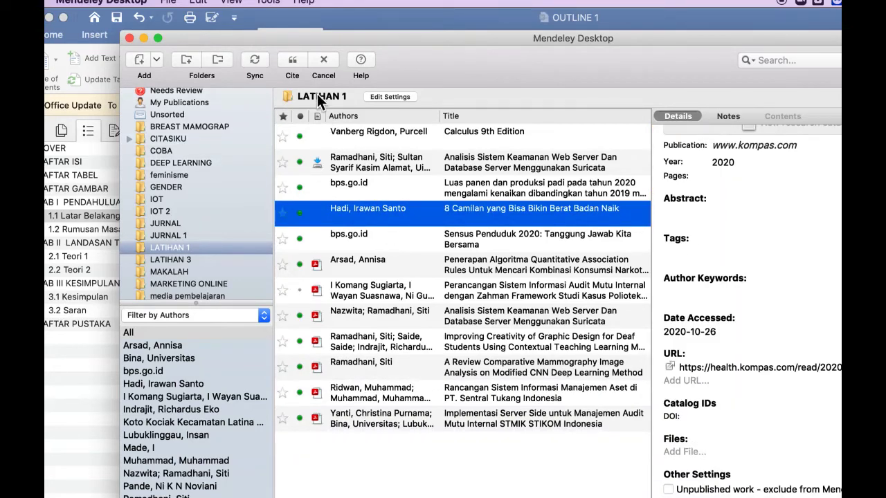
{"action": "left_click", "coordinate": [291, 61]}
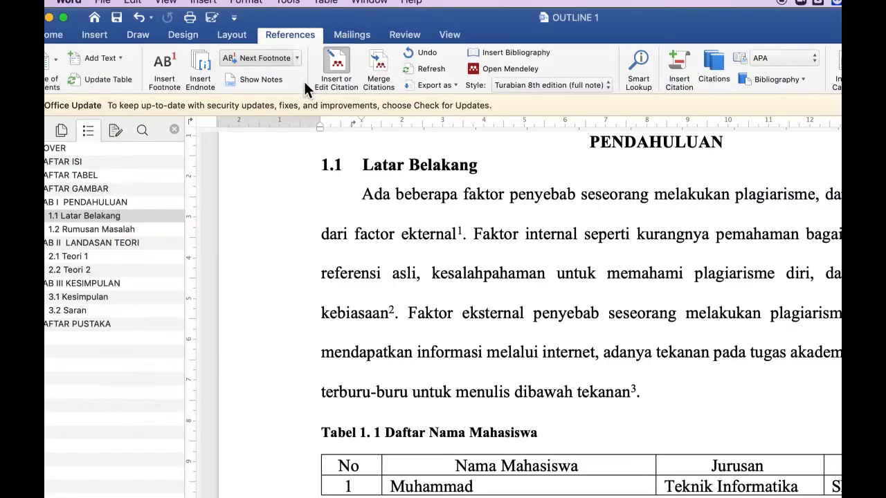
{"action": "scroll", "coordinate": [637, 350], "scroll_direction": "down", "scroll_amount": 15}
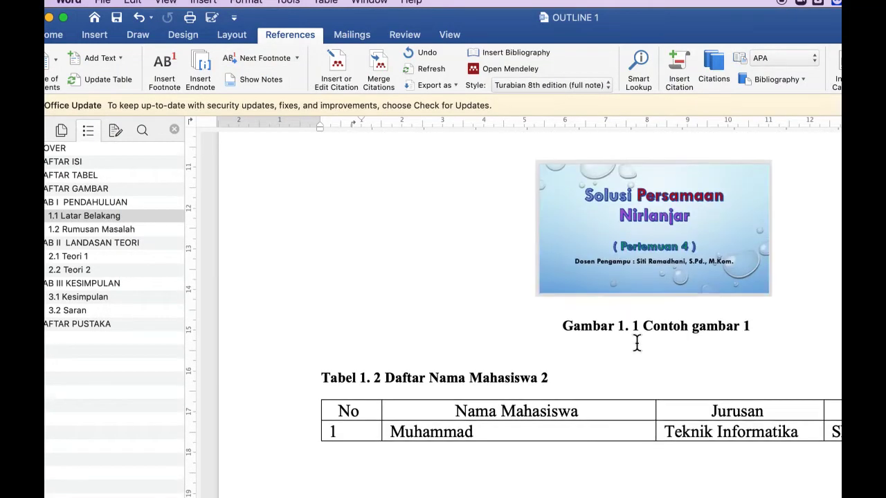
{"action": "scroll", "coordinate": [562, 261], "scroll_direction": "up", "scroll_amount": 1}
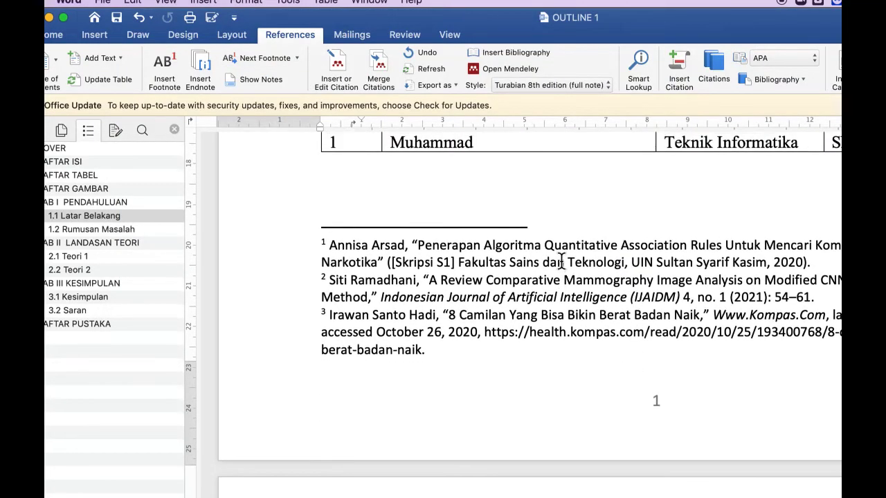
{"action": "scroll", "coordinate": [562, 260], "scroll_direction": "down", "scroll_amount": 4}
{"action": "left_click", "coordinate": [562, 261]}
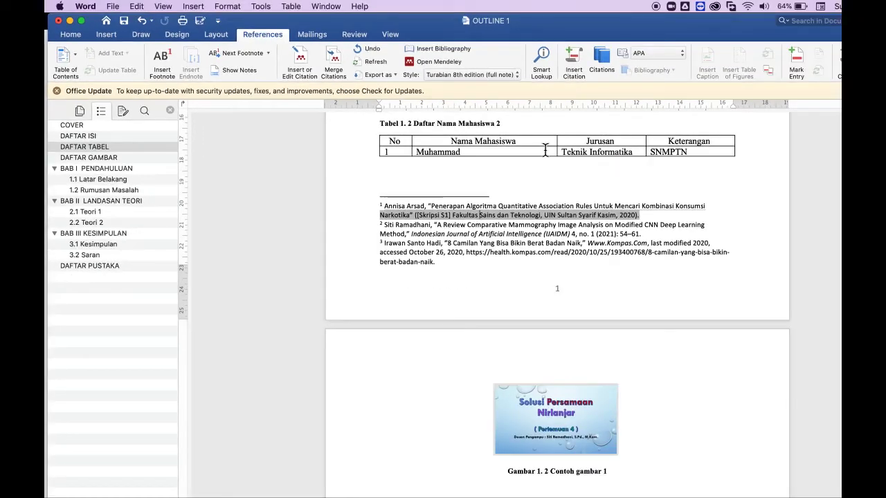
- Go to the DAFTAR PUSTAKA section and delete the existing text below its heading
{"action": "scroll", "coordinate": [546, 151], "scroll_direction": "up", "scroll_amount": 5}
{"action": "scroll", "coordinate": [544, 150], "scroll_direction": "up", "scroll_amount": 2}
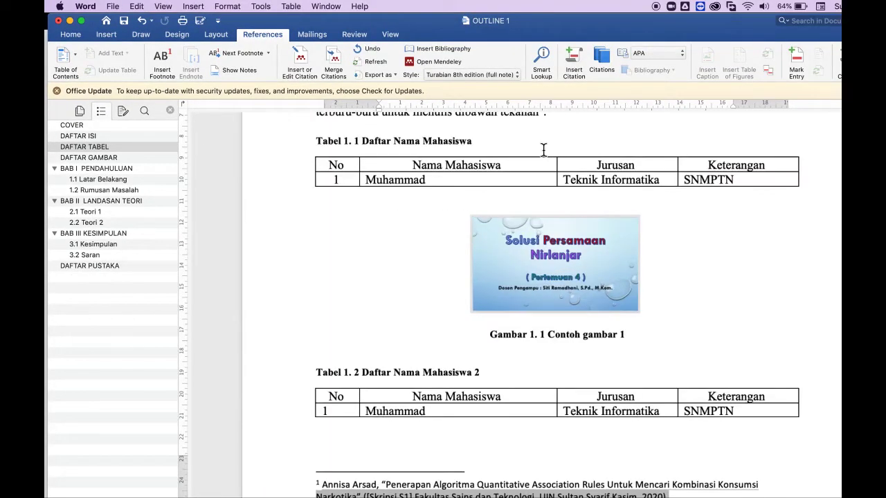
{"action": "scroll", "coordinate": [544, 149], "scroll_direction": "down", "scroll_amount": 5}
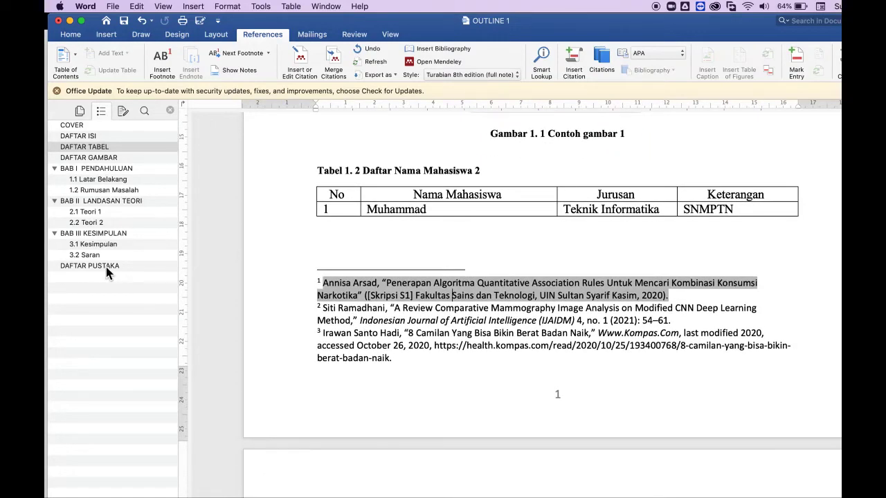
{"action": "left_click", "coordinate": [104, 269]}
{"action": "left_click_drag", "start_coordinate": [294, 188], "coordinate": [356, 326]}
{"action": "key", "text": "BackSpace"}
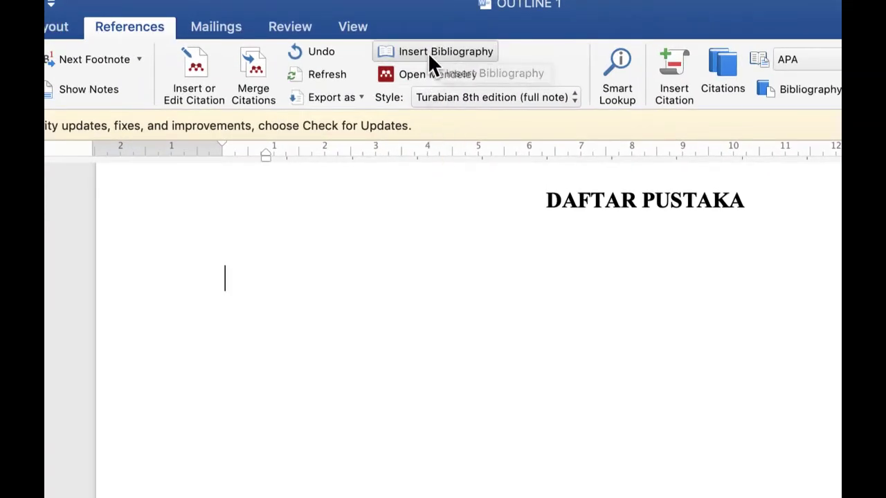
- Insert the Mendeley bibliography in the empty space below the DAFTAR PUSTAKA heading and review its entries
{"action": "left_click", "coordinate": [429, 55]}
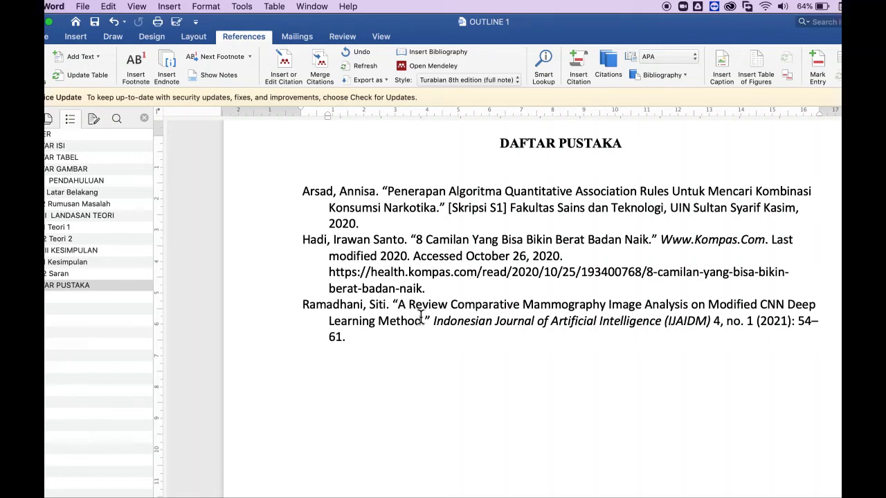
{"action": "scroll", "coordinate": [420, 317], "scroll_direction": "up", "scroll_amount": 5}
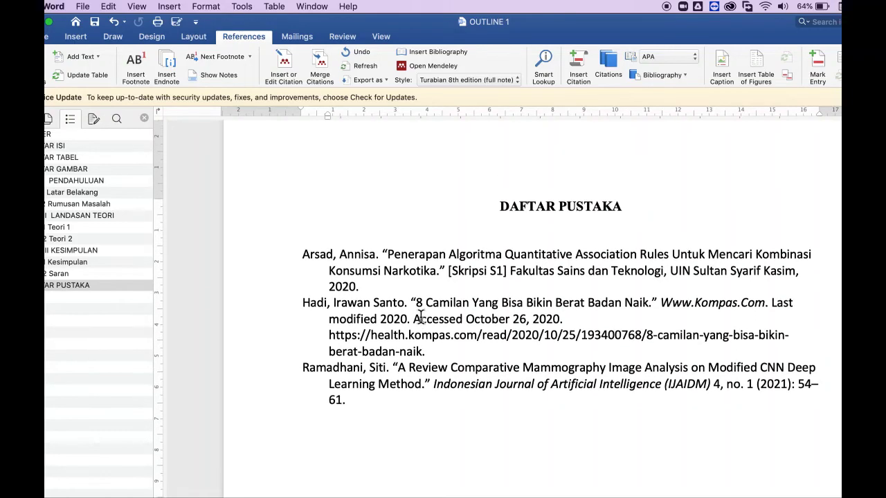
{"action": "scroll", "coordinate": [378, 273], "scroll_direction": "up", "scroll_amount": 2}
{"action": "scroll", "coordinate": [378, 273], "scroll_direction": "down", "scroll_amount": 5}
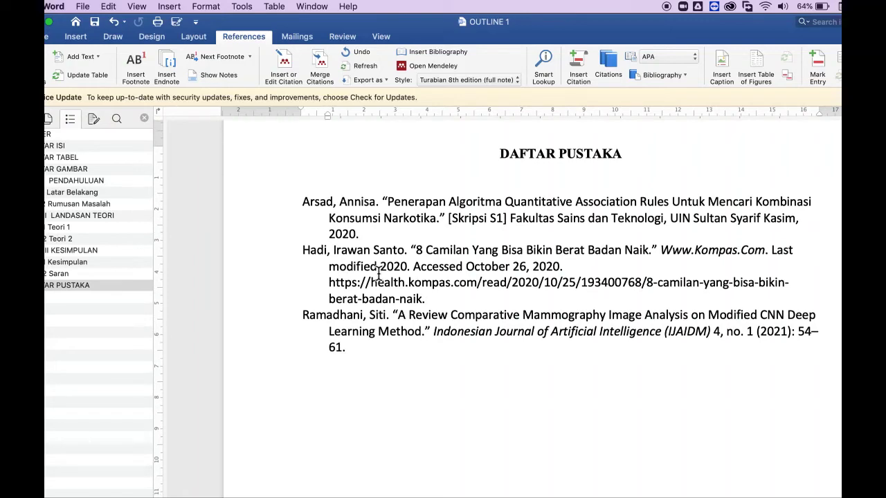